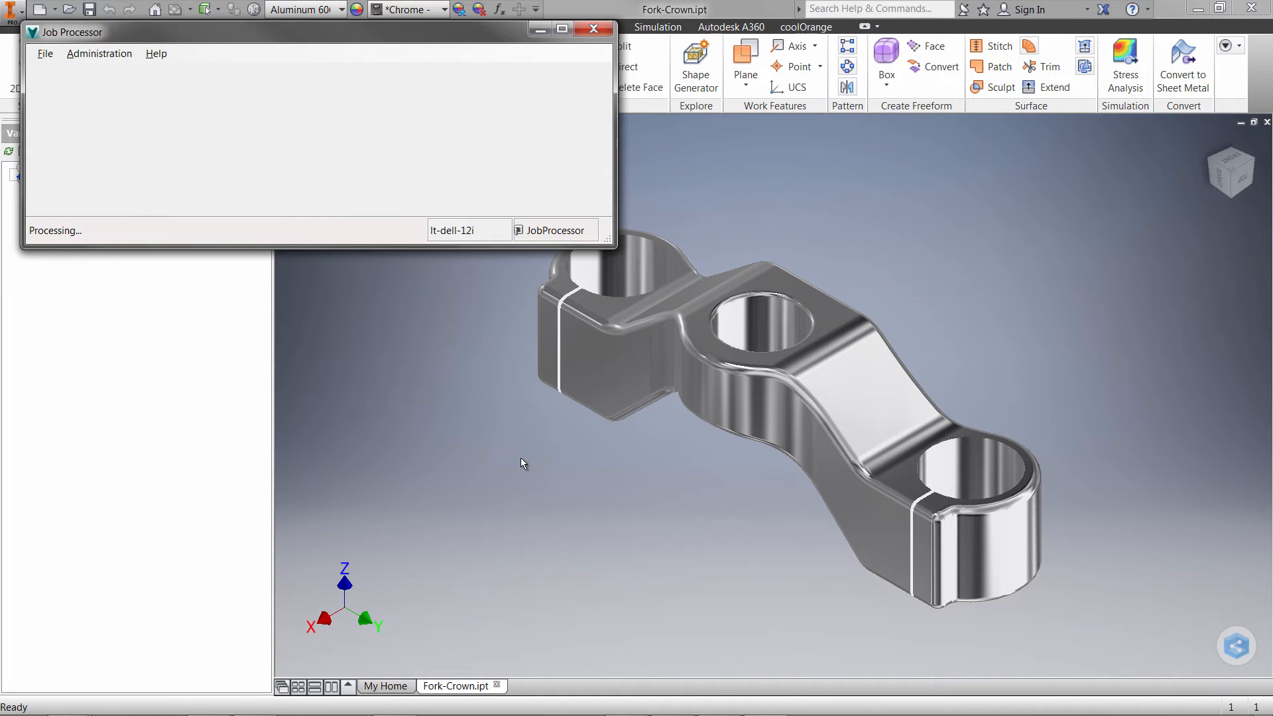
- Pause the Job Processor and review its user name, password and server settings without changing them
click(103, 56)
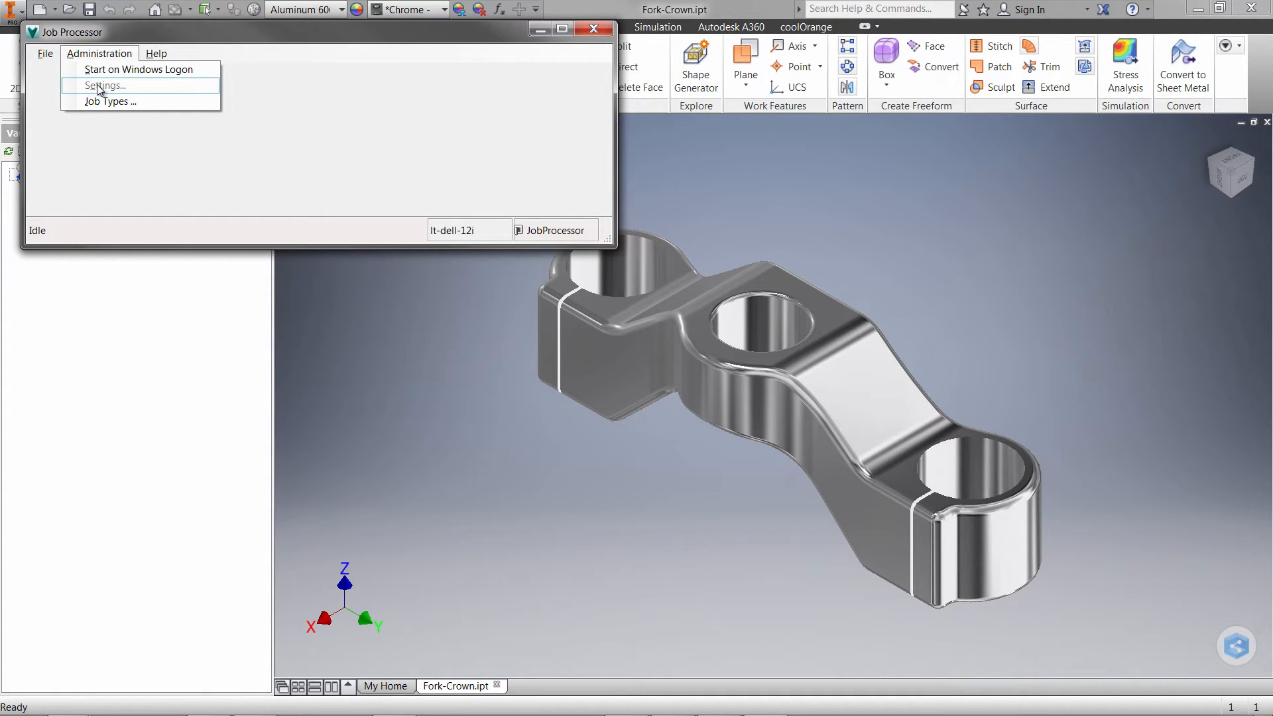
mouse_move(44, 56)
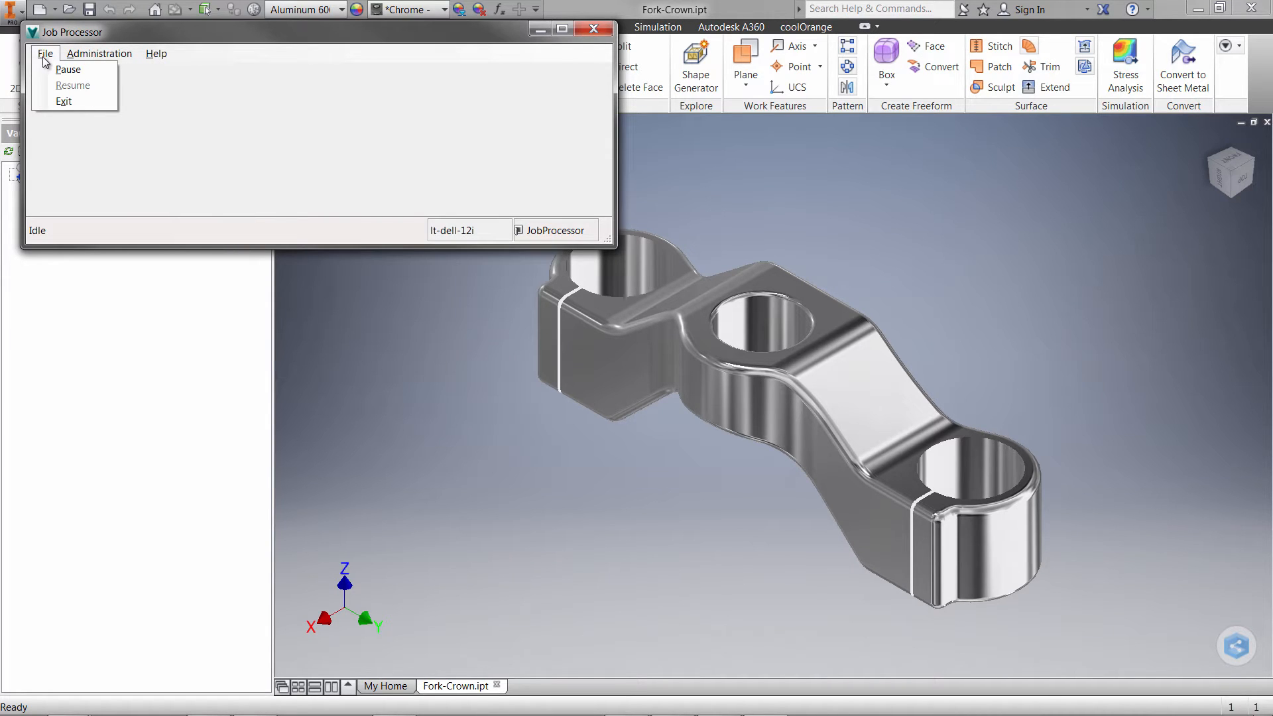
click(67, 69)
click(75, 59)
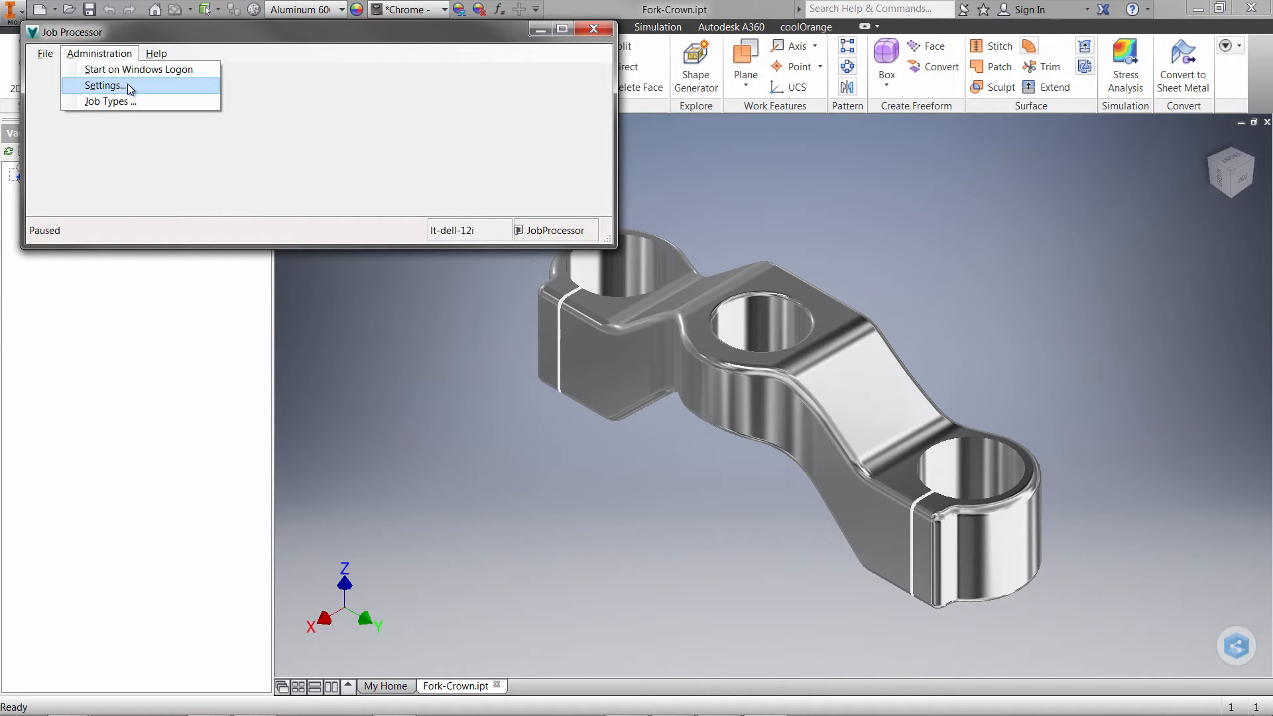
click(128, 87)
click(377, 93)
double_click(376, 93)
click(363, 91)
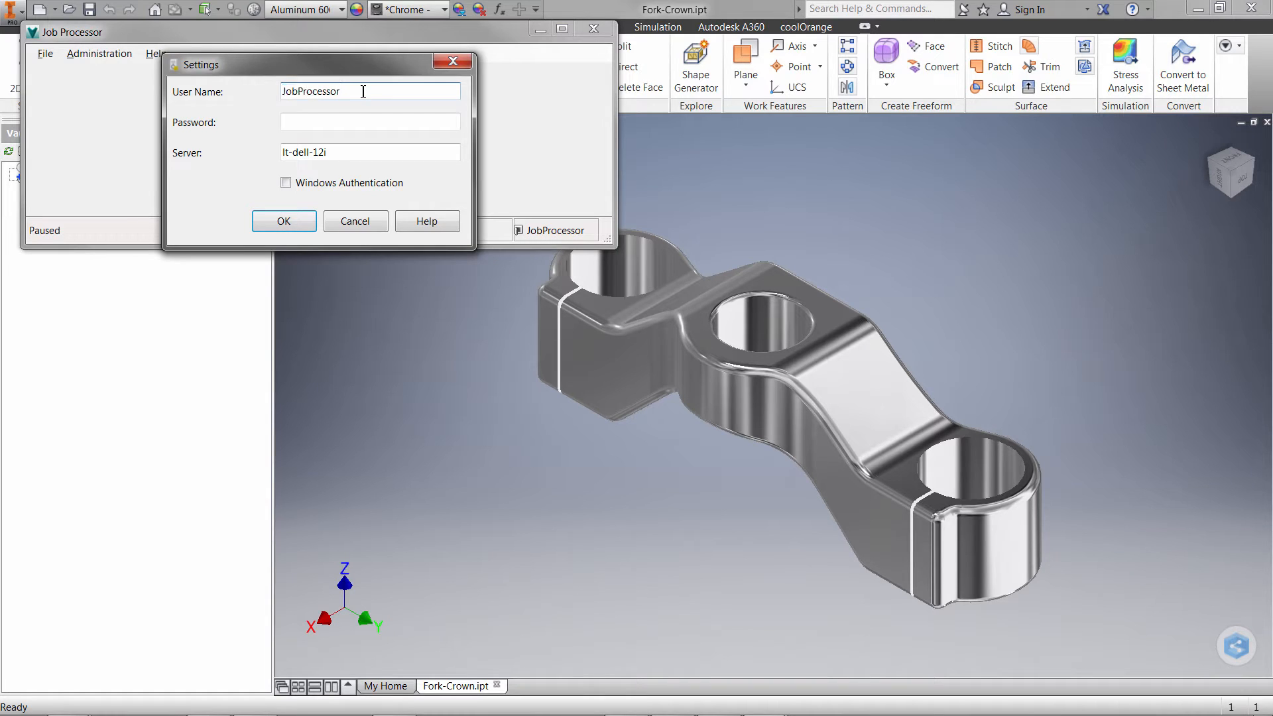
click(345, 119)
click(459, 60)
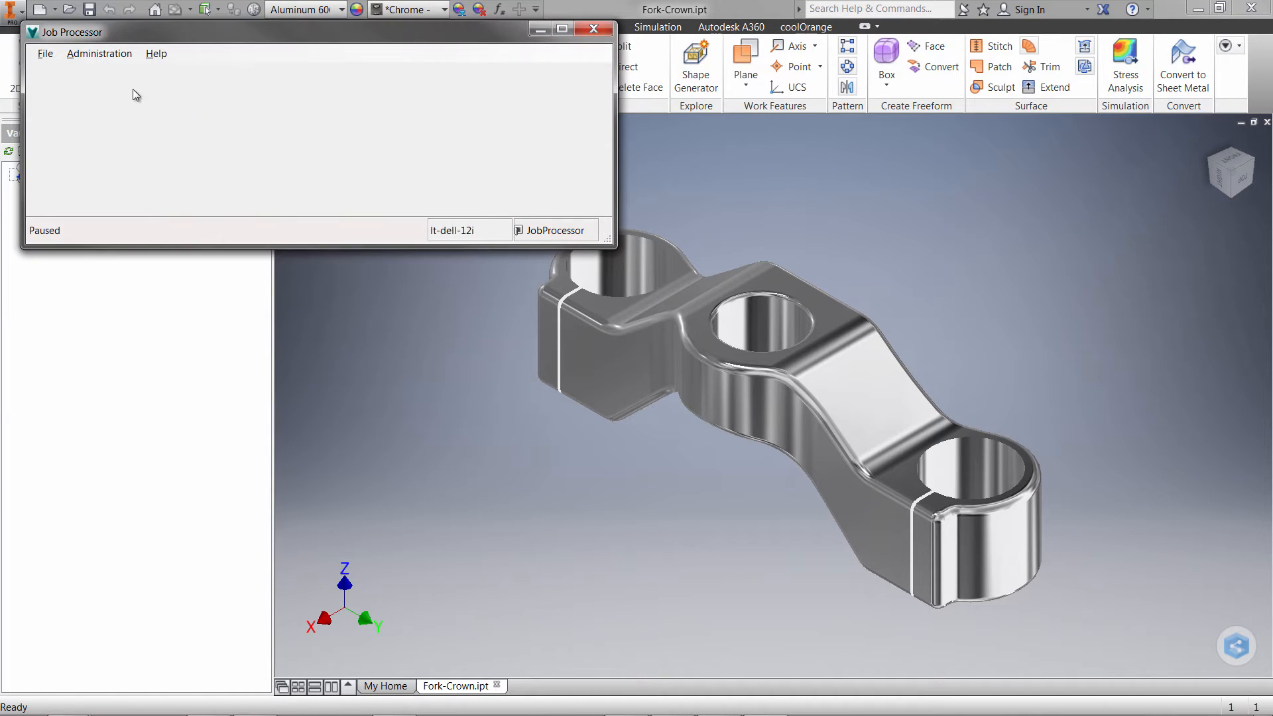
- Review the list of job types processed by this Job Processor
click(73, 56)
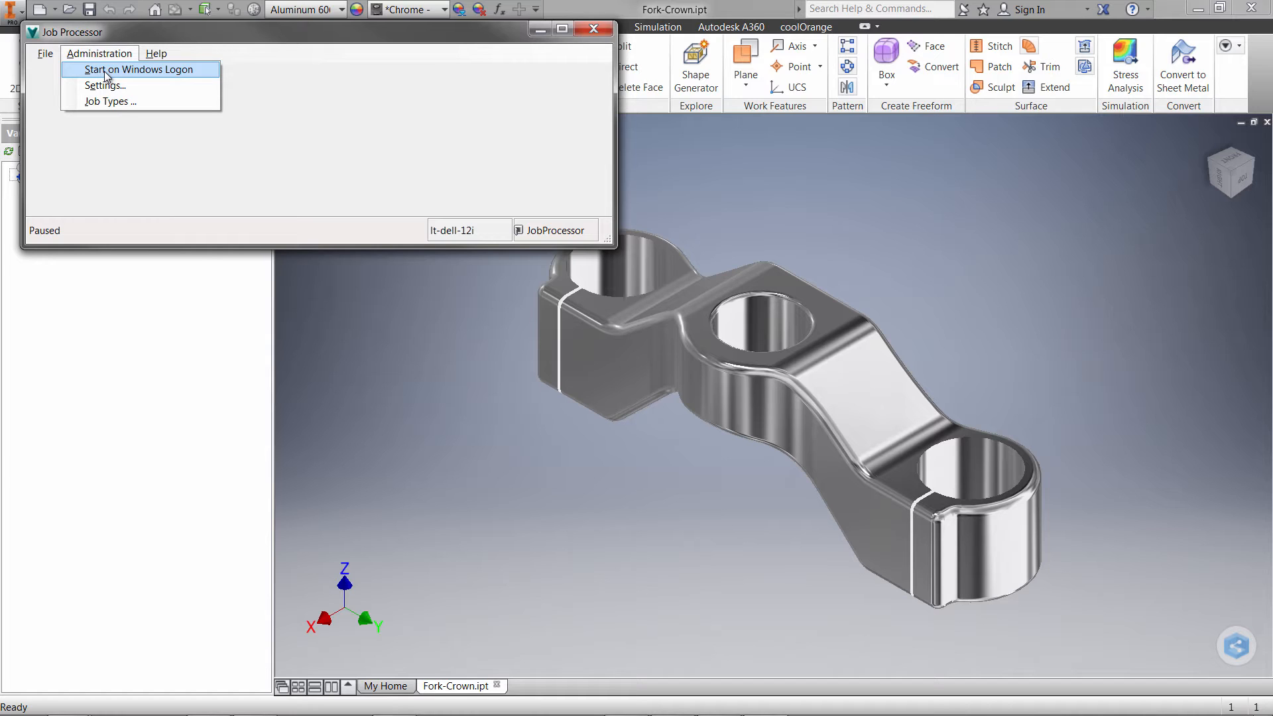
click(116, 103)
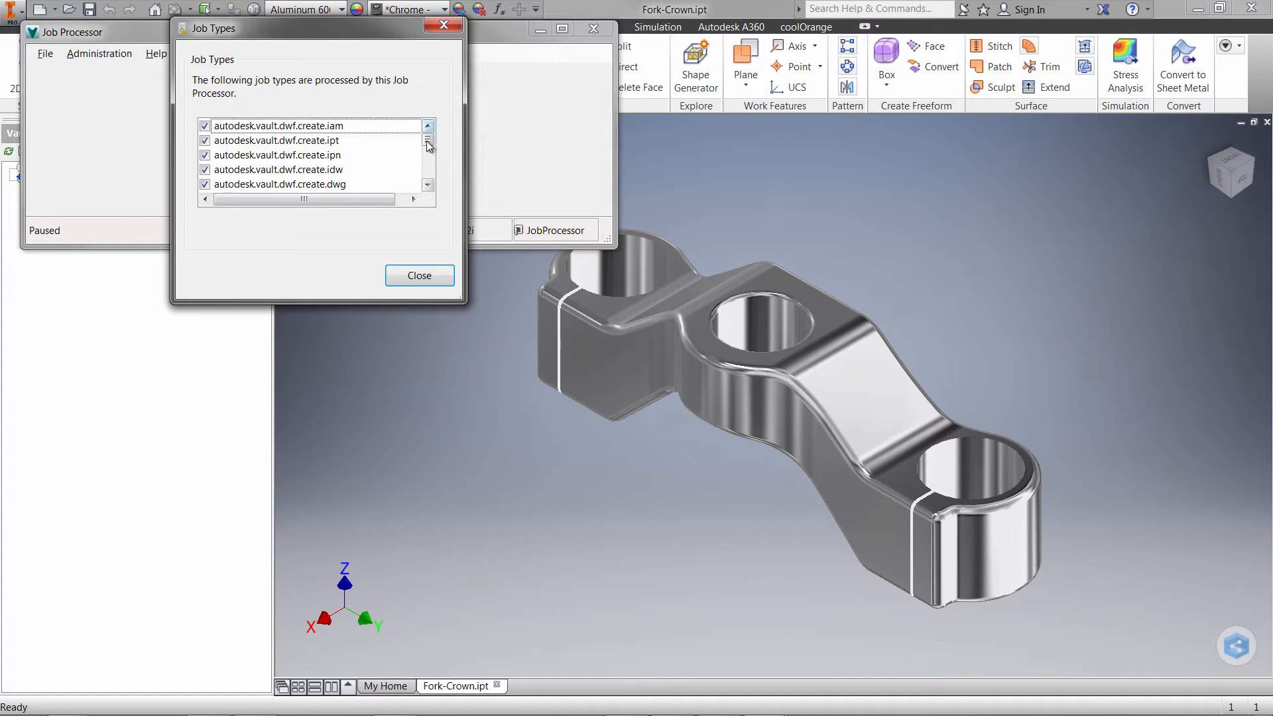
drag(427, 140, 431, 177)
click(401, 274)
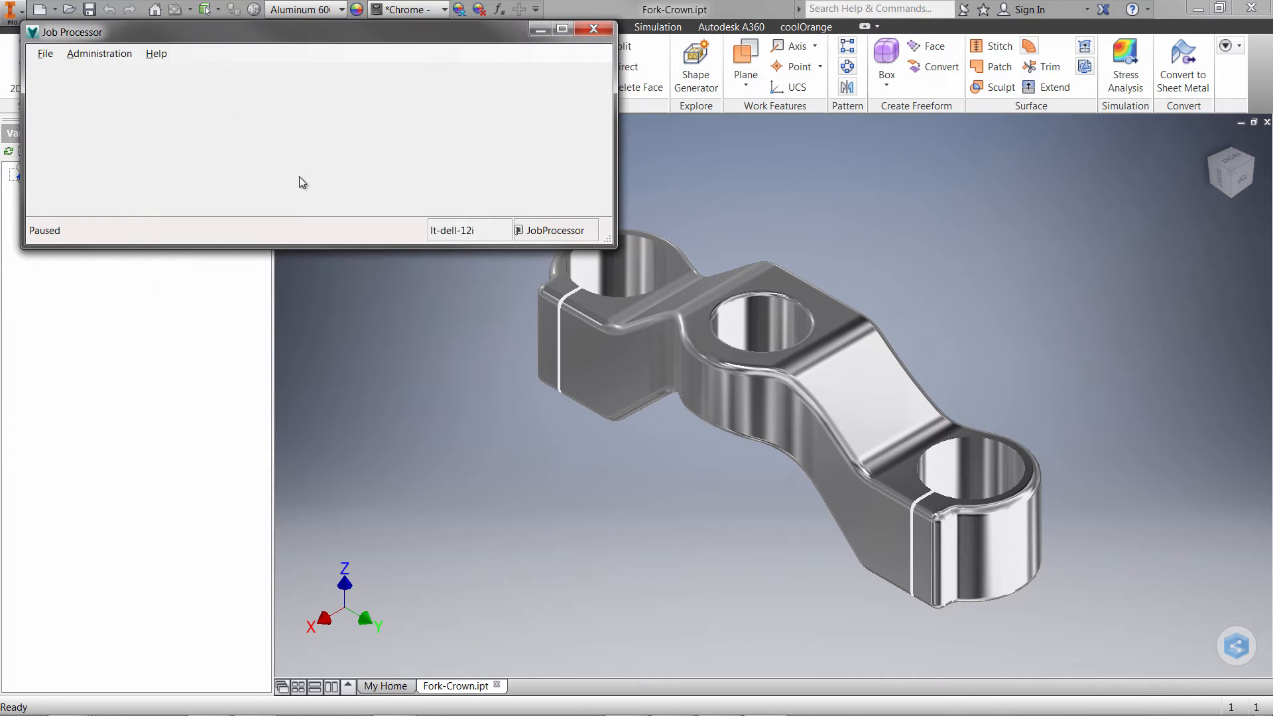
- Resume the Job Processor and exit it
click(45, 54)
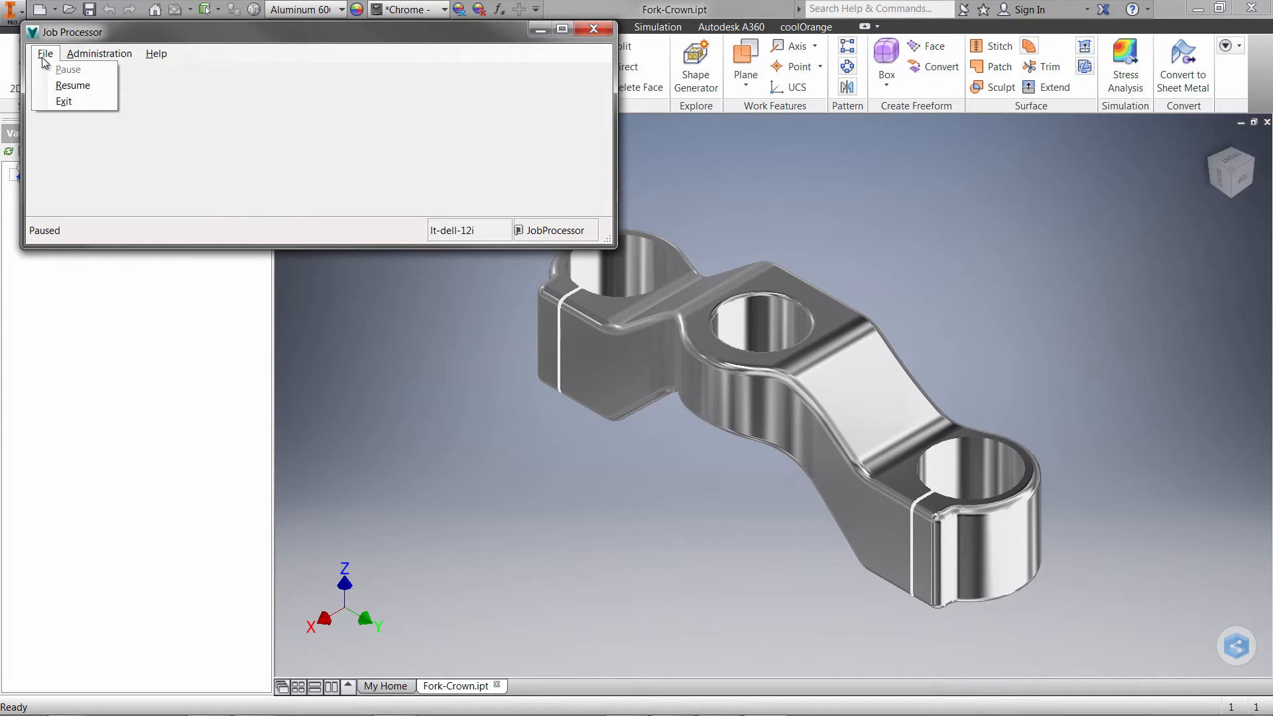
click(72, 85)
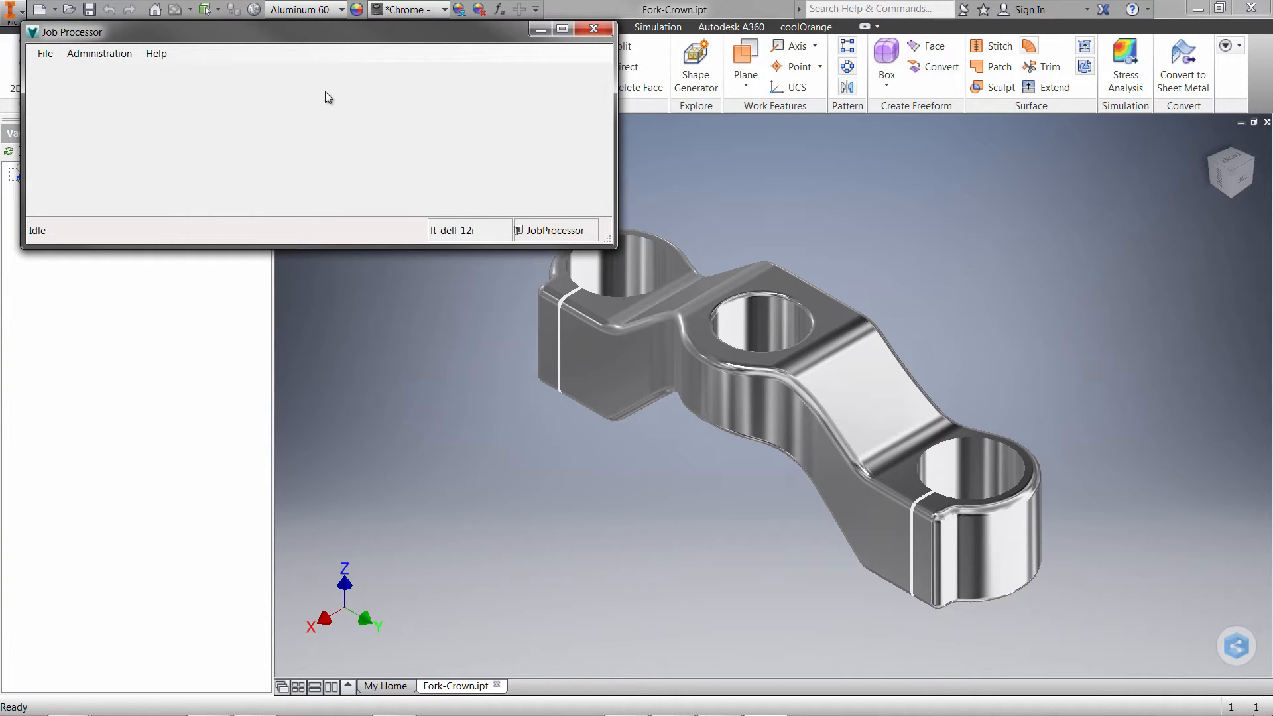
click(45, 54)
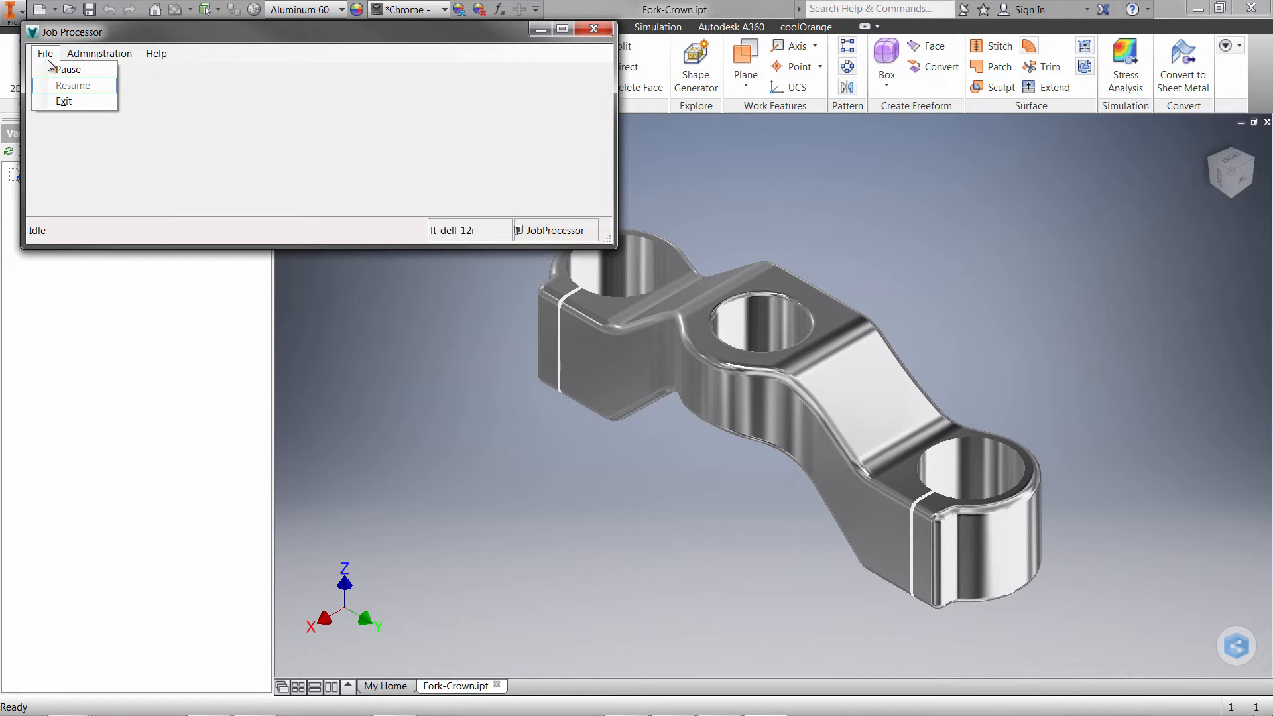
click(78, 101)
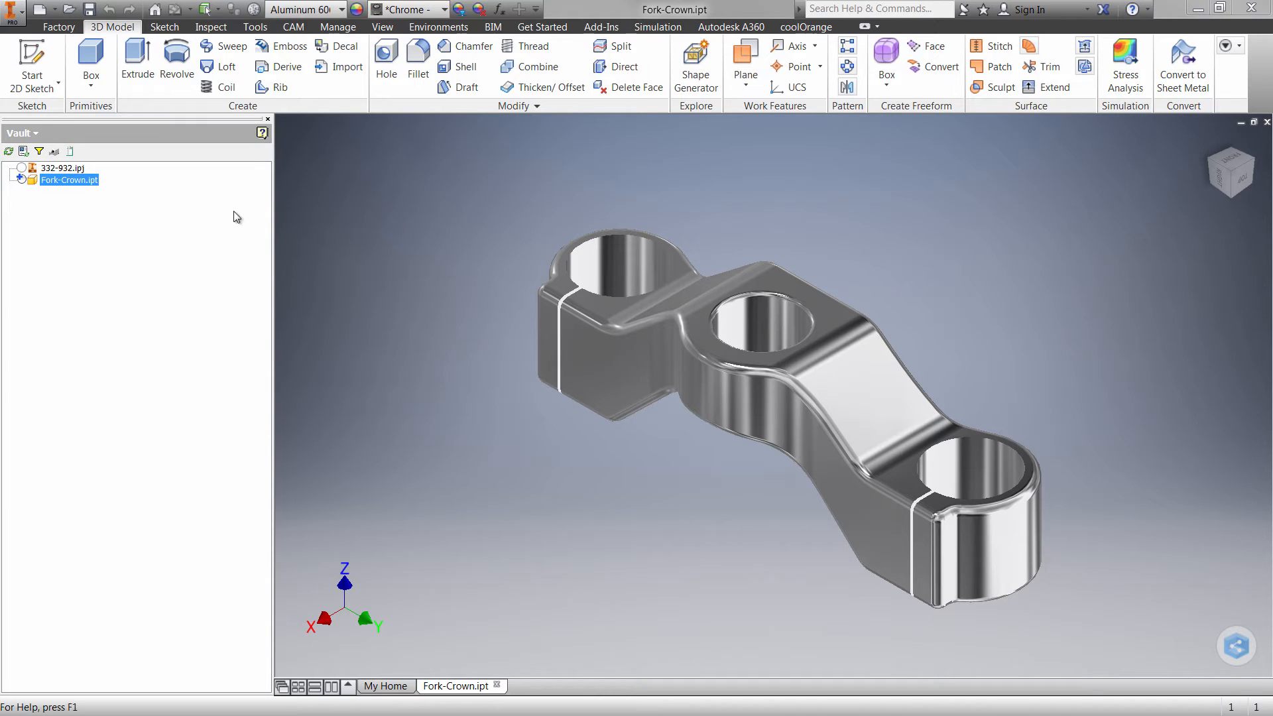
- Open the check-in for Fork-Crown.ipt and set its visualization attachment option to Send to Job Server
right_click(82, 183)
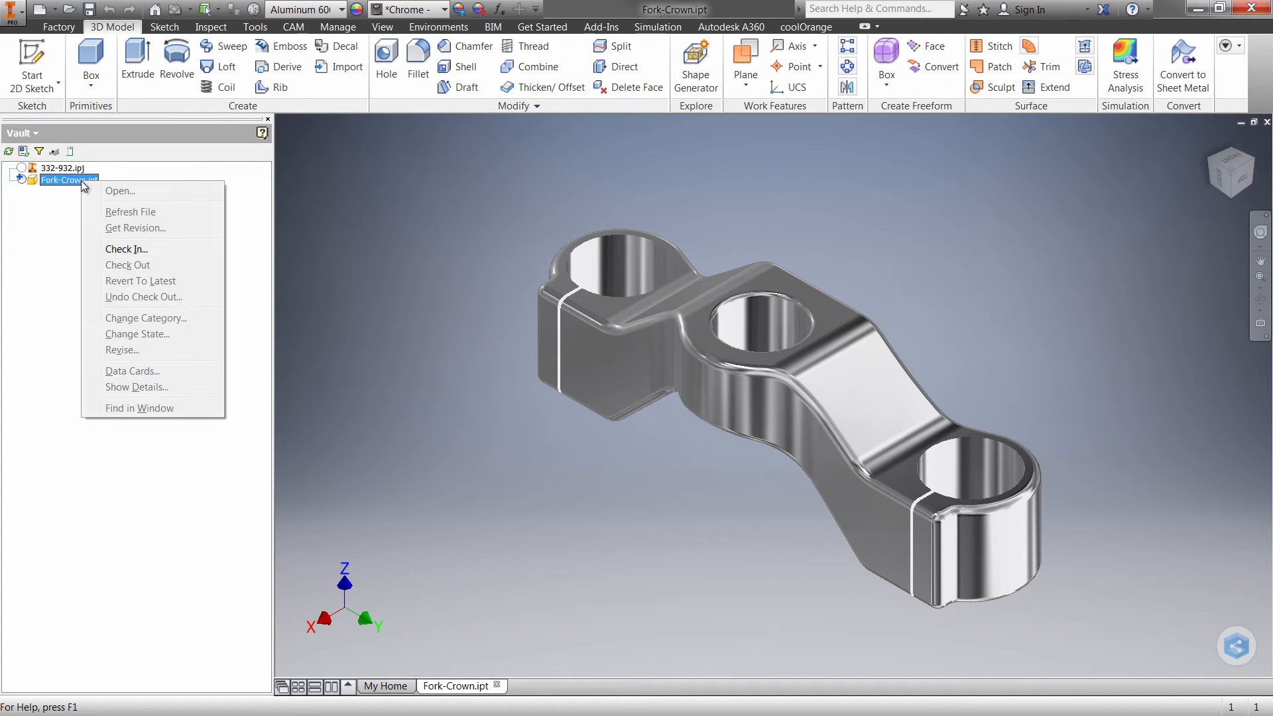
click(126, 249)
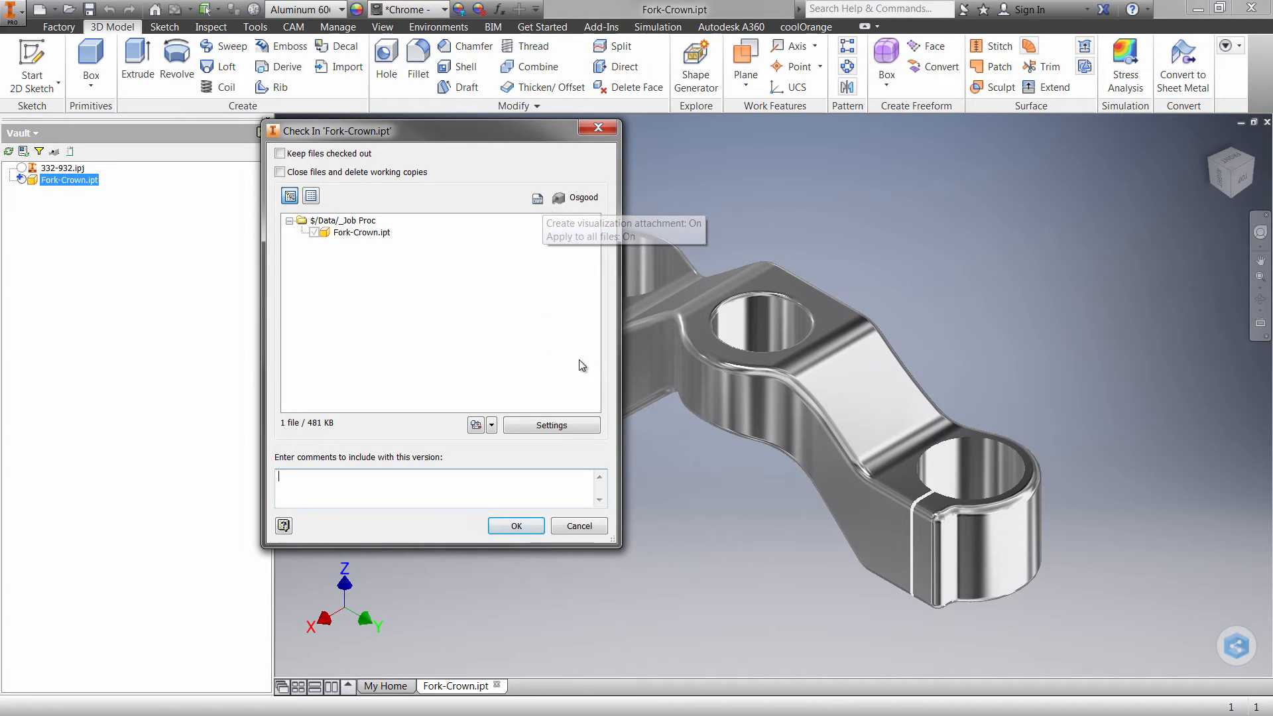
click(559, 426)
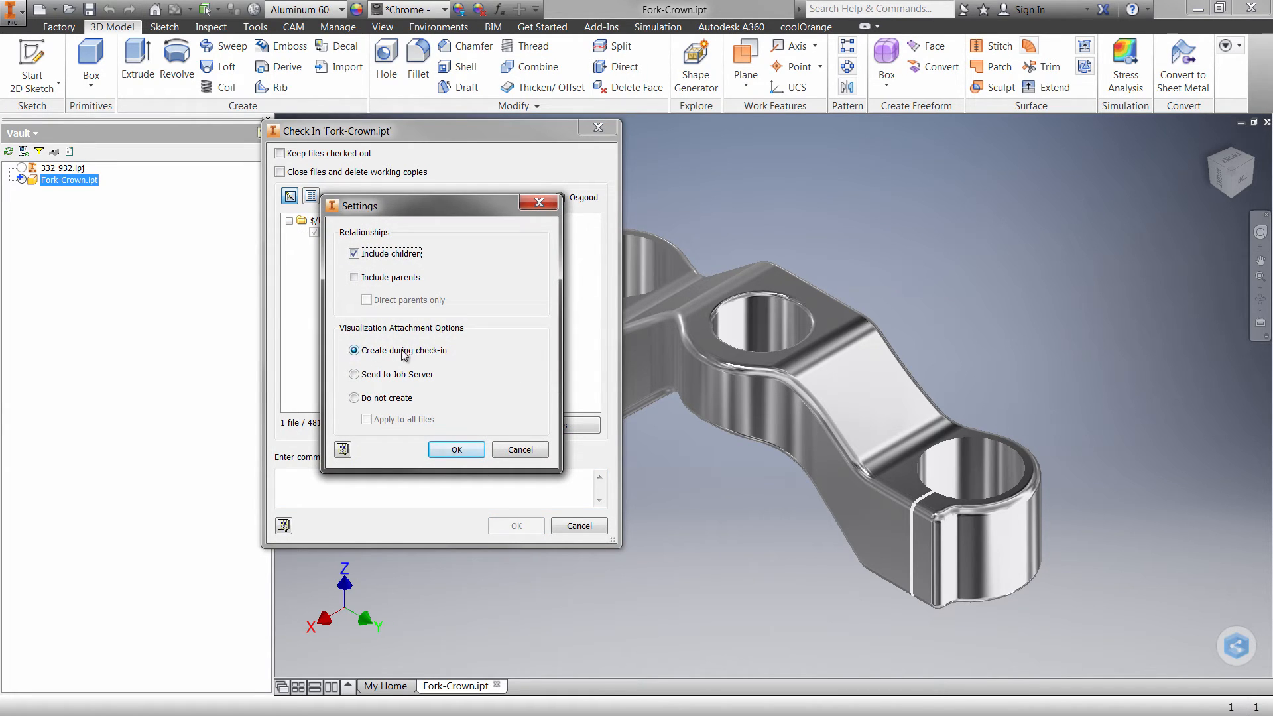
click(353, 374)
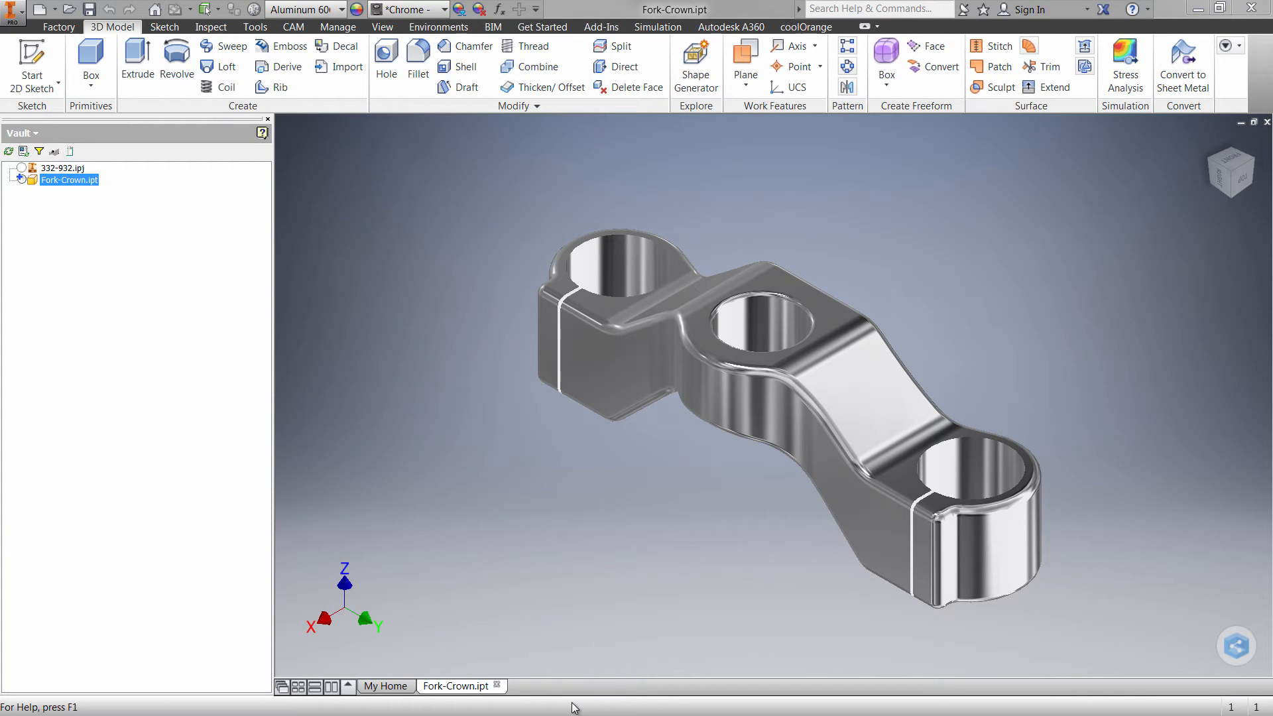
- Switch to Autodesk Vault Professional and open the revision B.2 preview of 932-42-00.dwg
key(super)
click(395, 700)
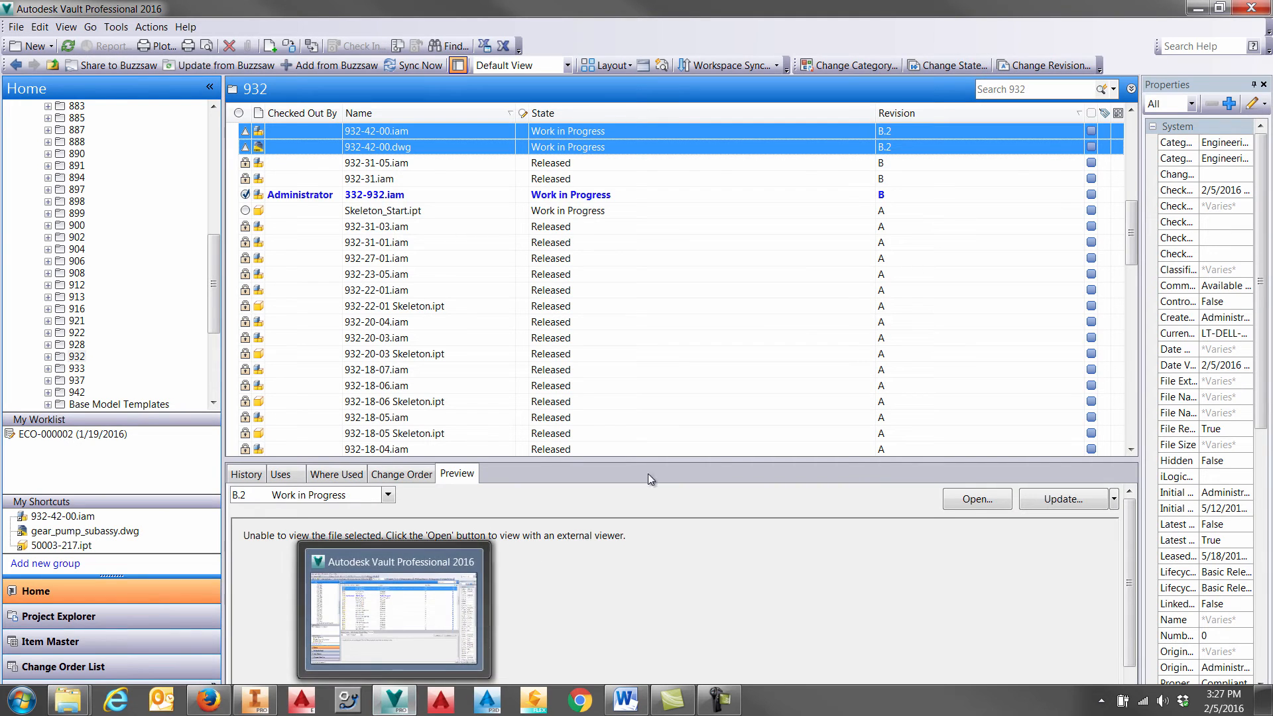
click(577, 132)
click(562, 147)
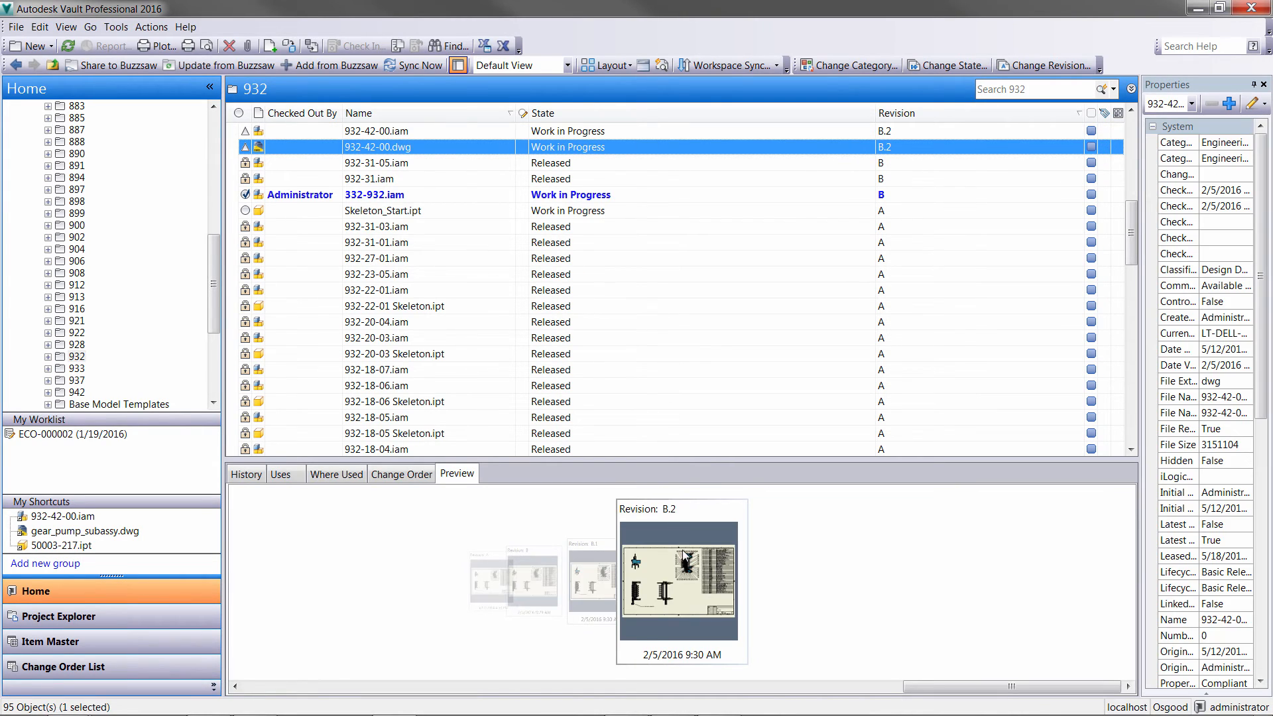
click(682, 539)
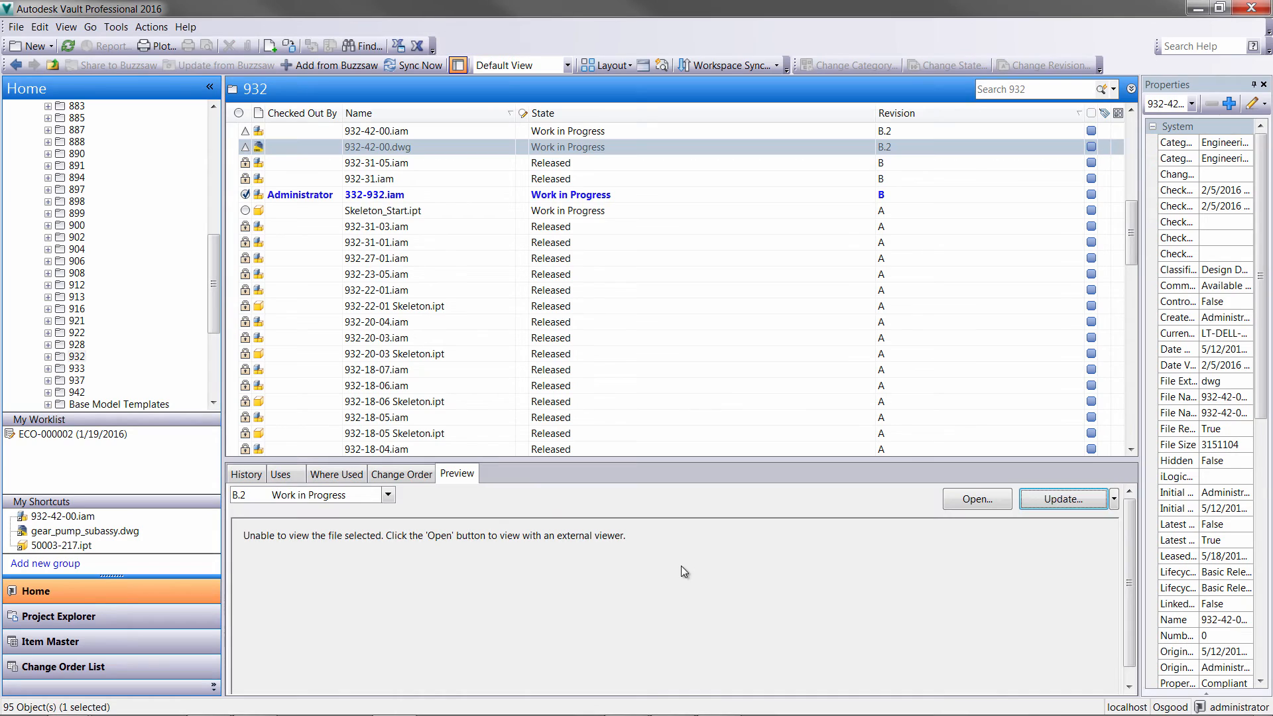
- Choose Queue Update, followed by Update Locally, as the update option for the drawing's preview
click(1115, 499)
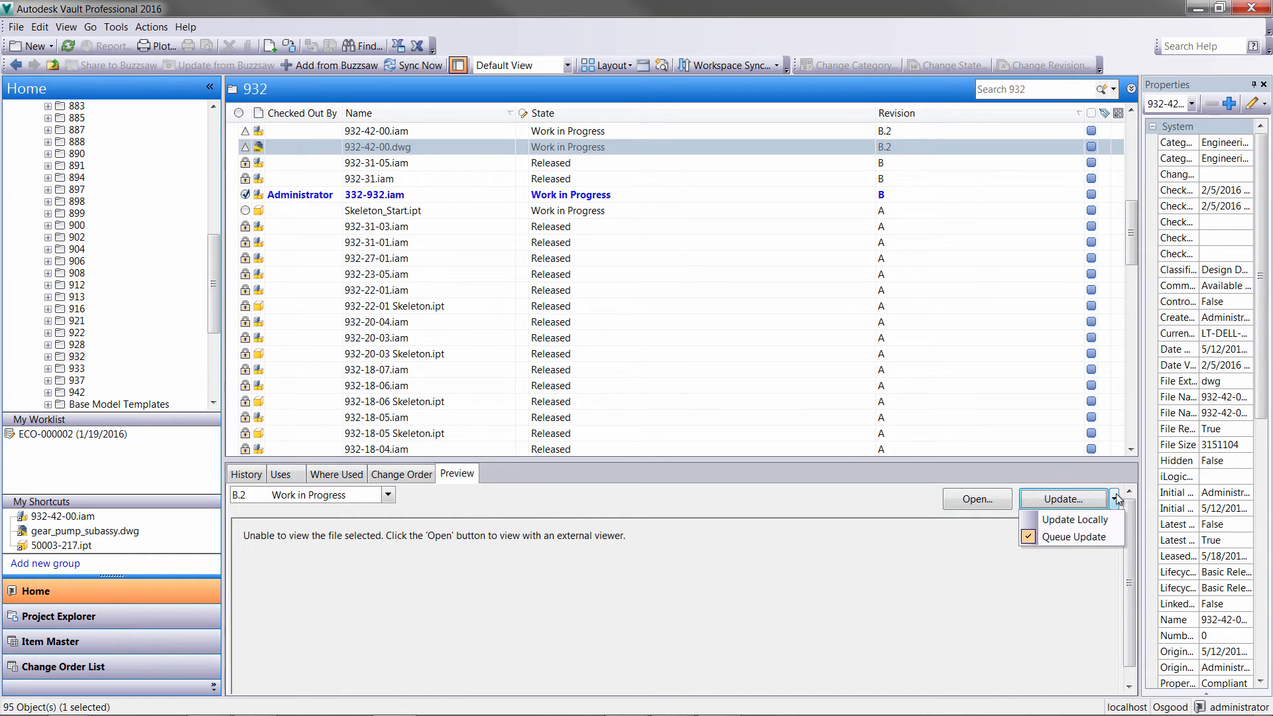
click(1074, 538)
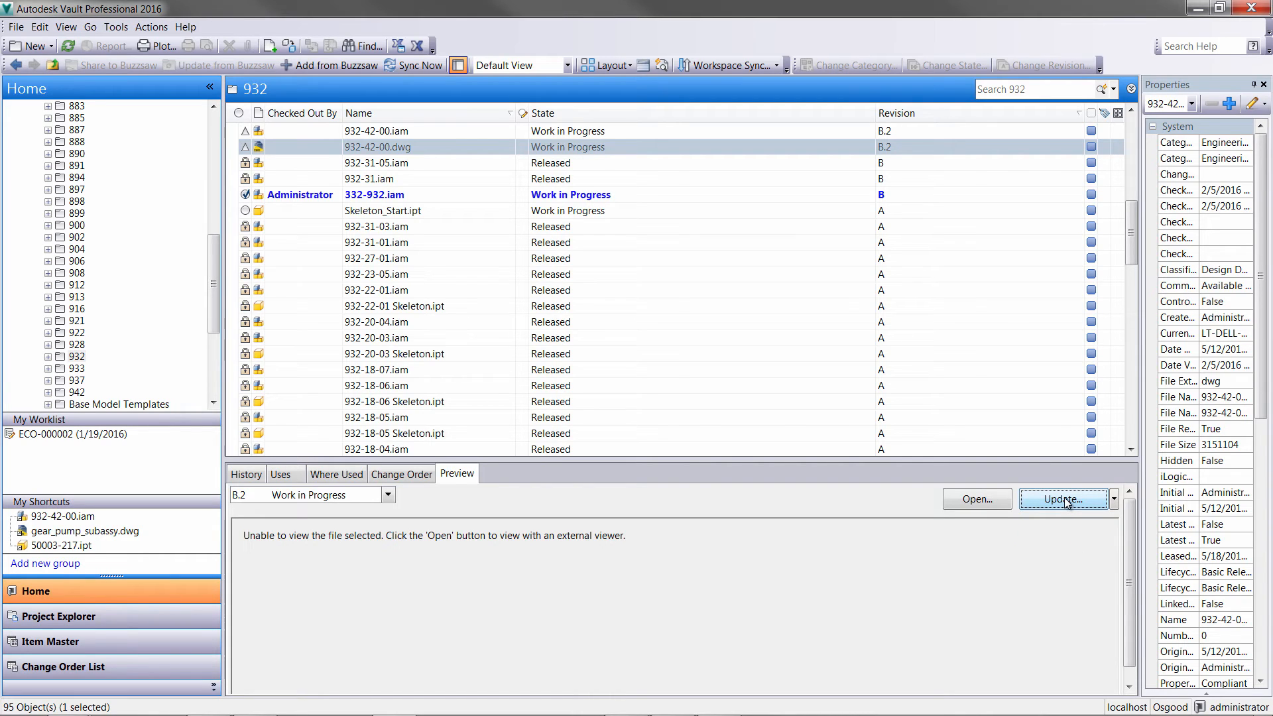
click(1115, 500)
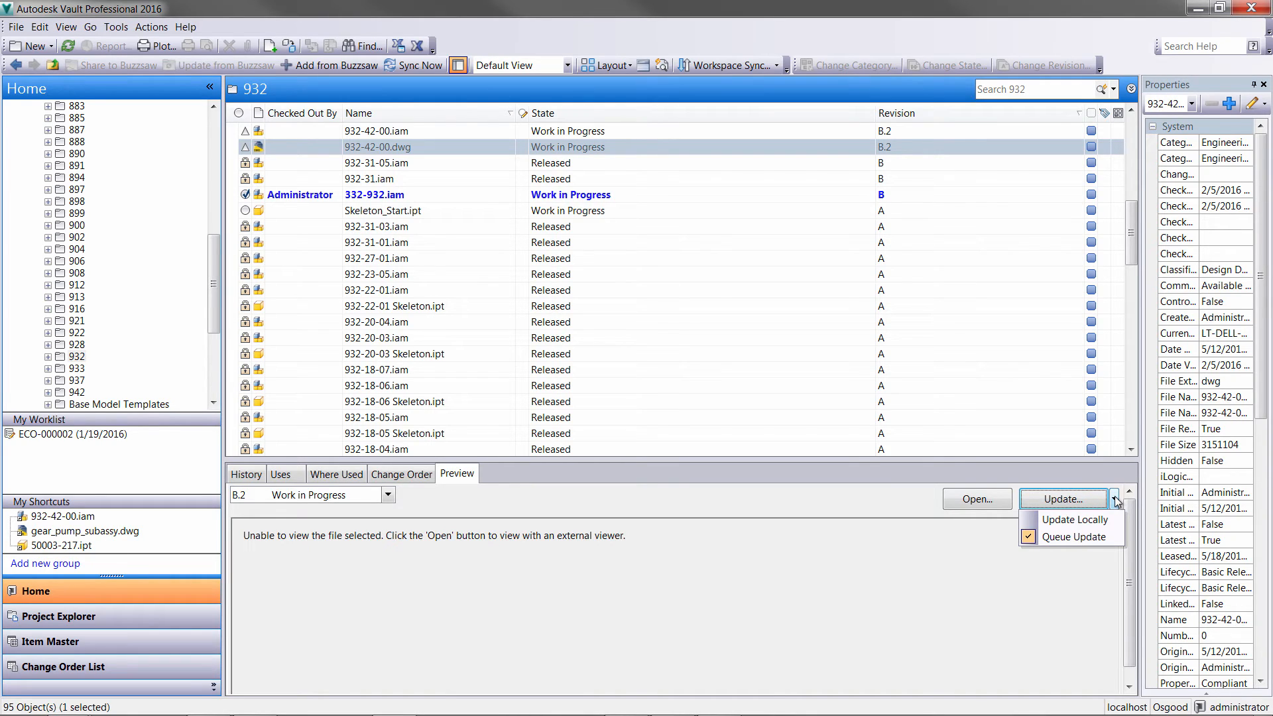
click(1086, 520)
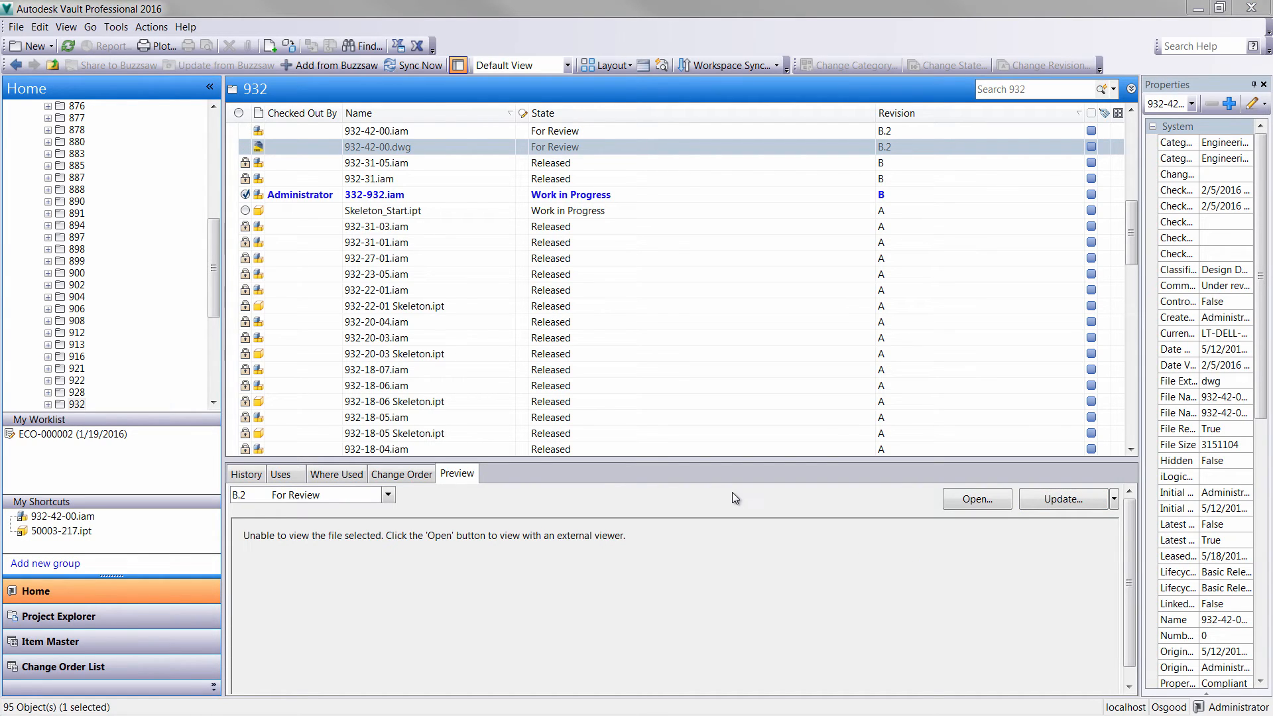
- Log out of the vault and log back in with the engineer's user name
click(17, 28)
click(61, 138)
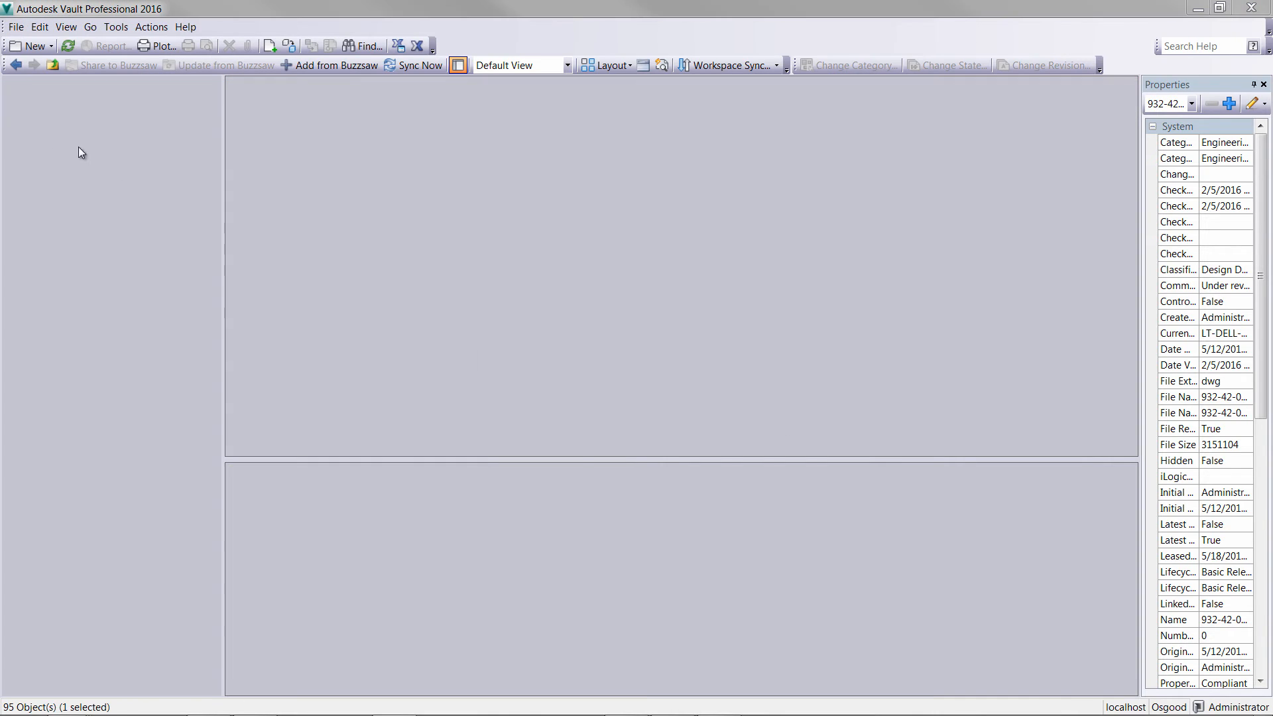
click(606, 403)
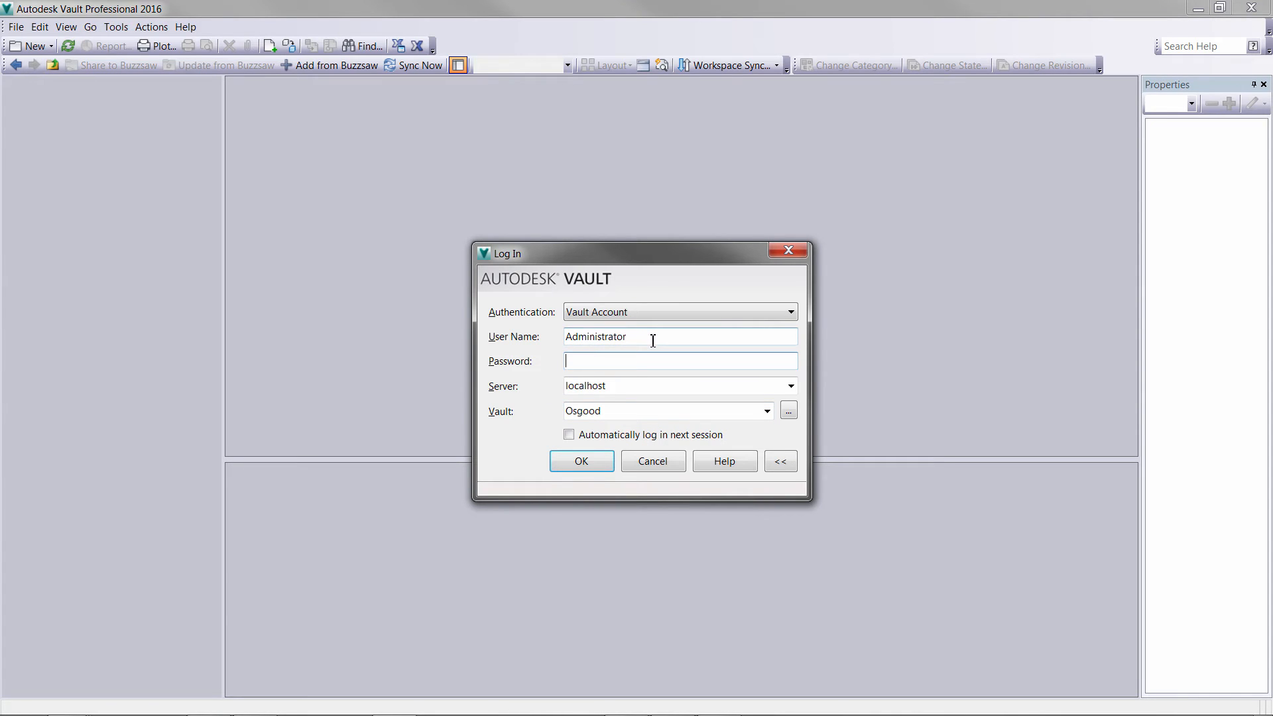
drag(652, 339, 497, 346)
text(Ed Engineer)
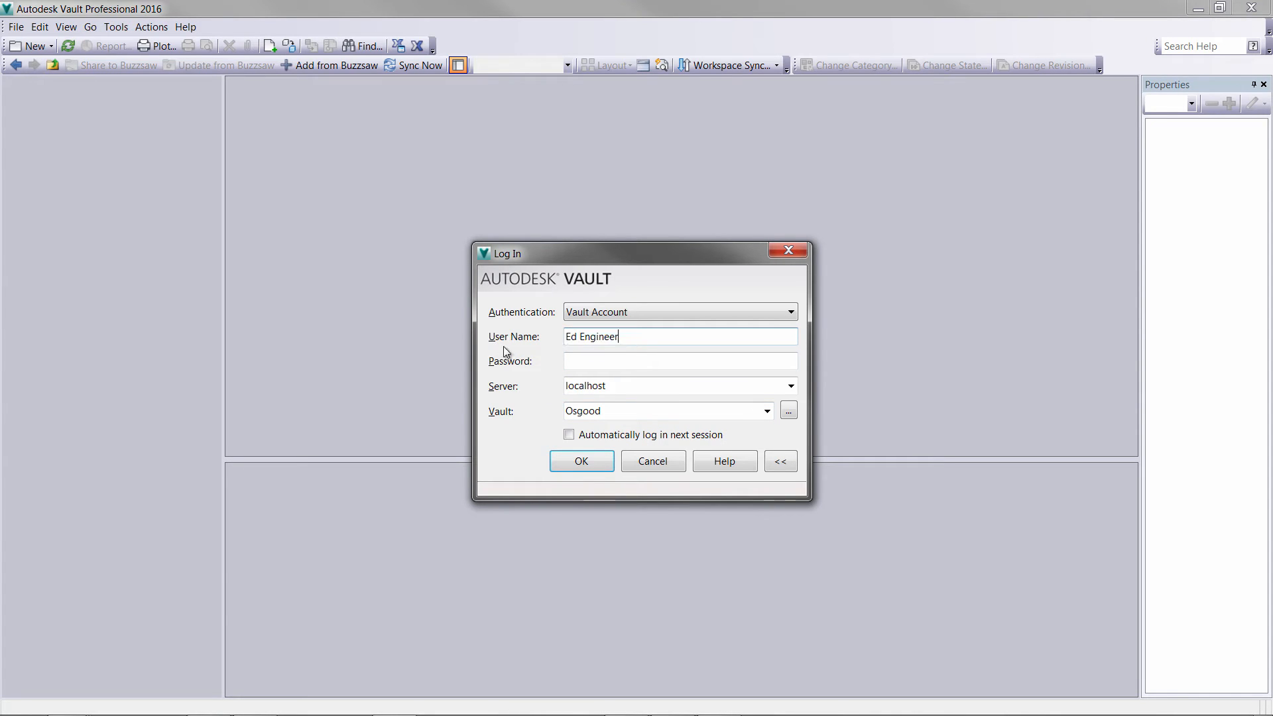
click(587, 463)
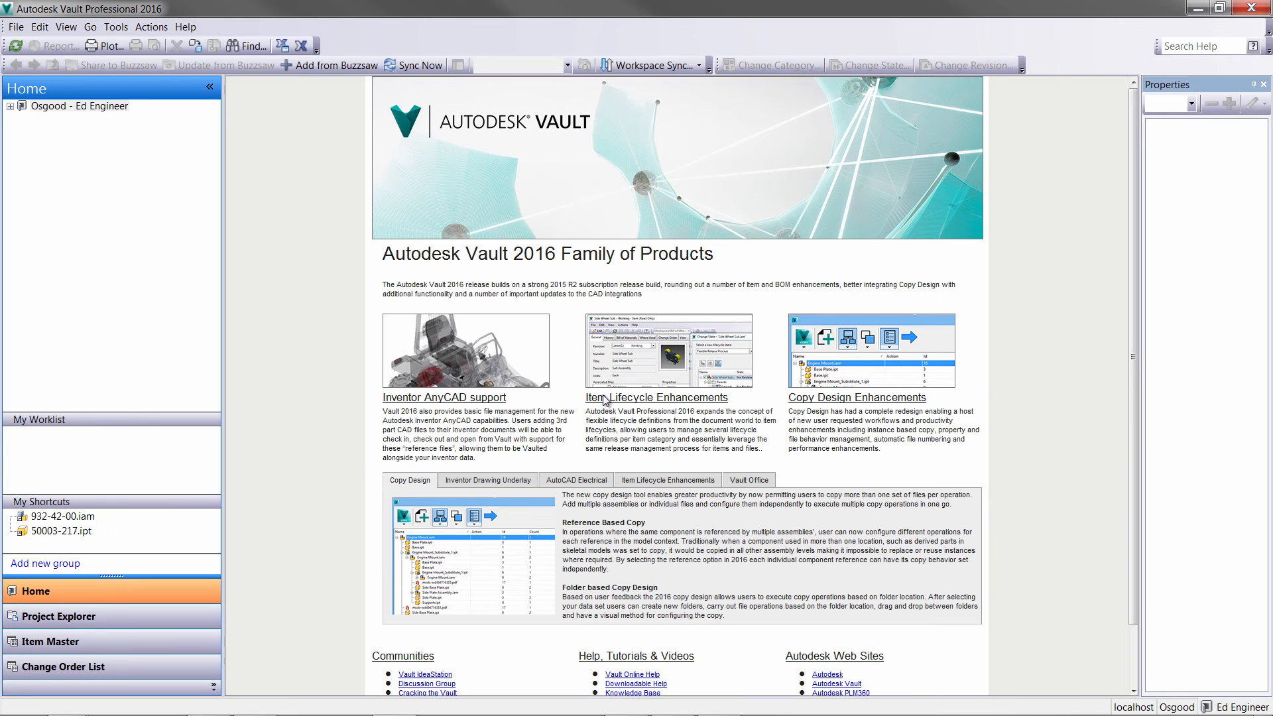
- Change the lifecycle state of 932-42-00.iam and 932-42-00.dwg to Released
click(81, 522)
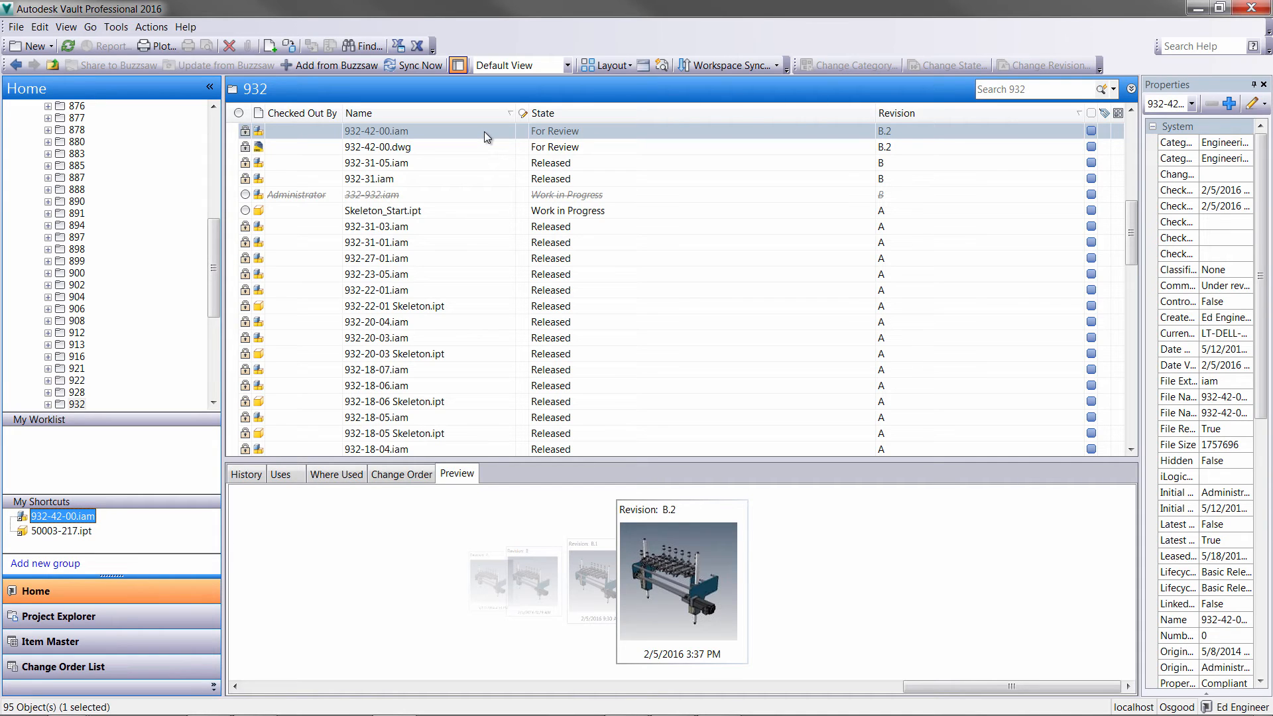
shift+click(547, 148)
click(936, 60)
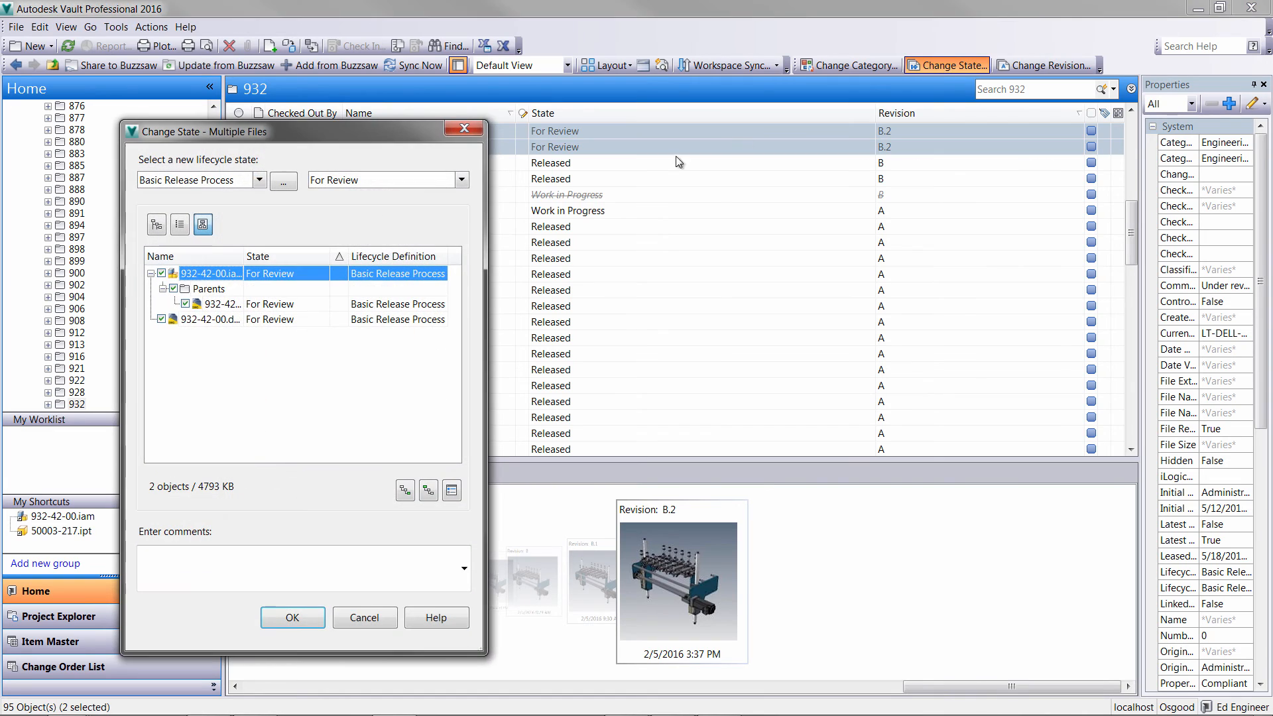
click(372, 185)
click(347, 224)
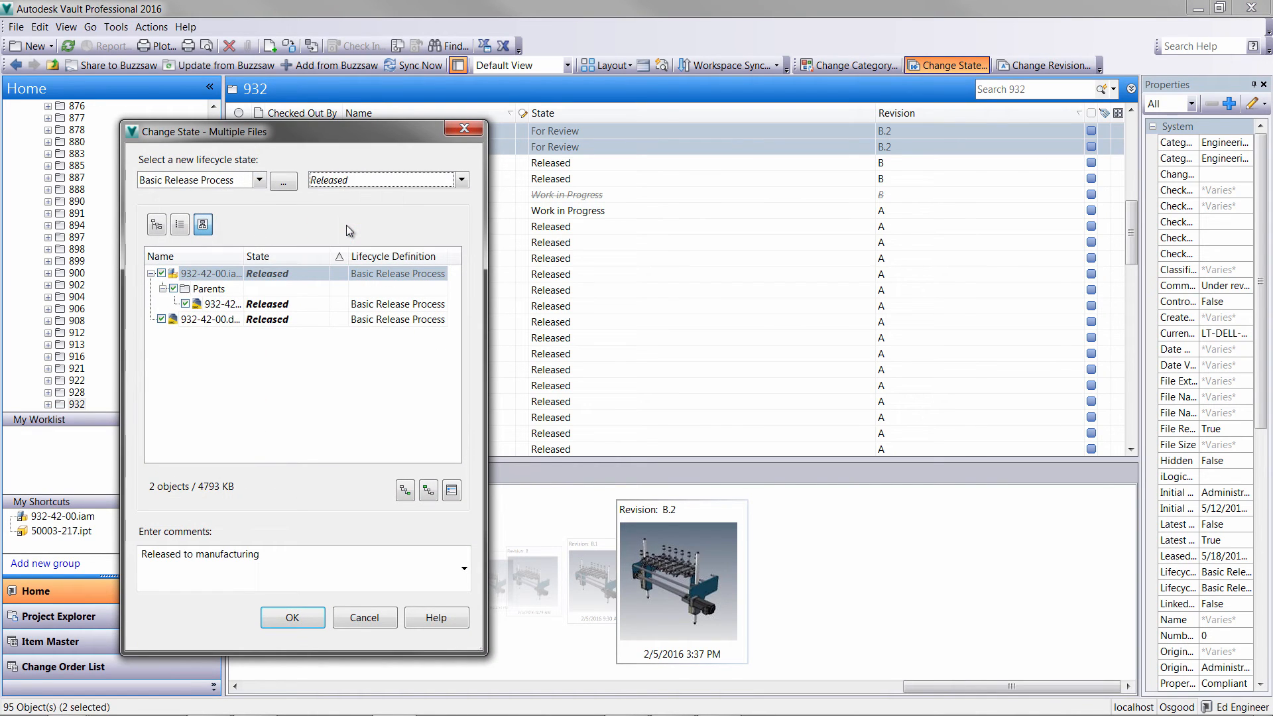
click(293, 618)
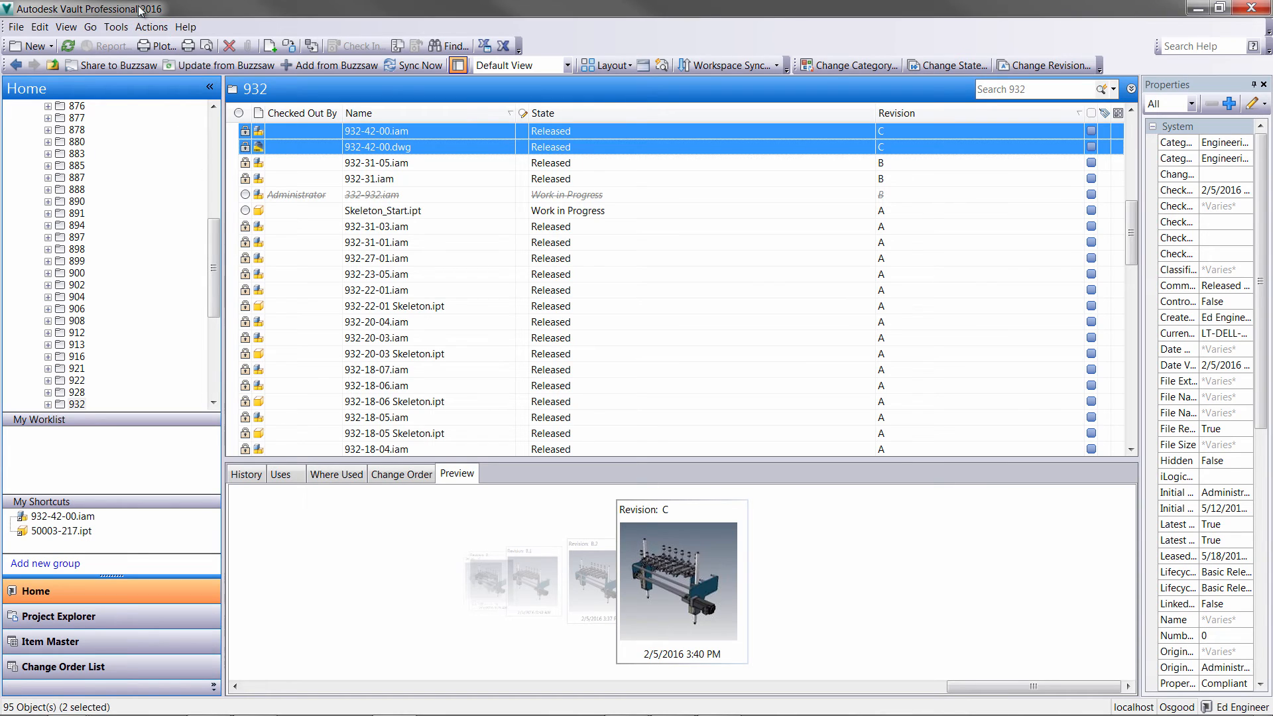
- Open the Basic Release Process lifecycle definition for editing from the vault's behavior settings
click(115, 27)
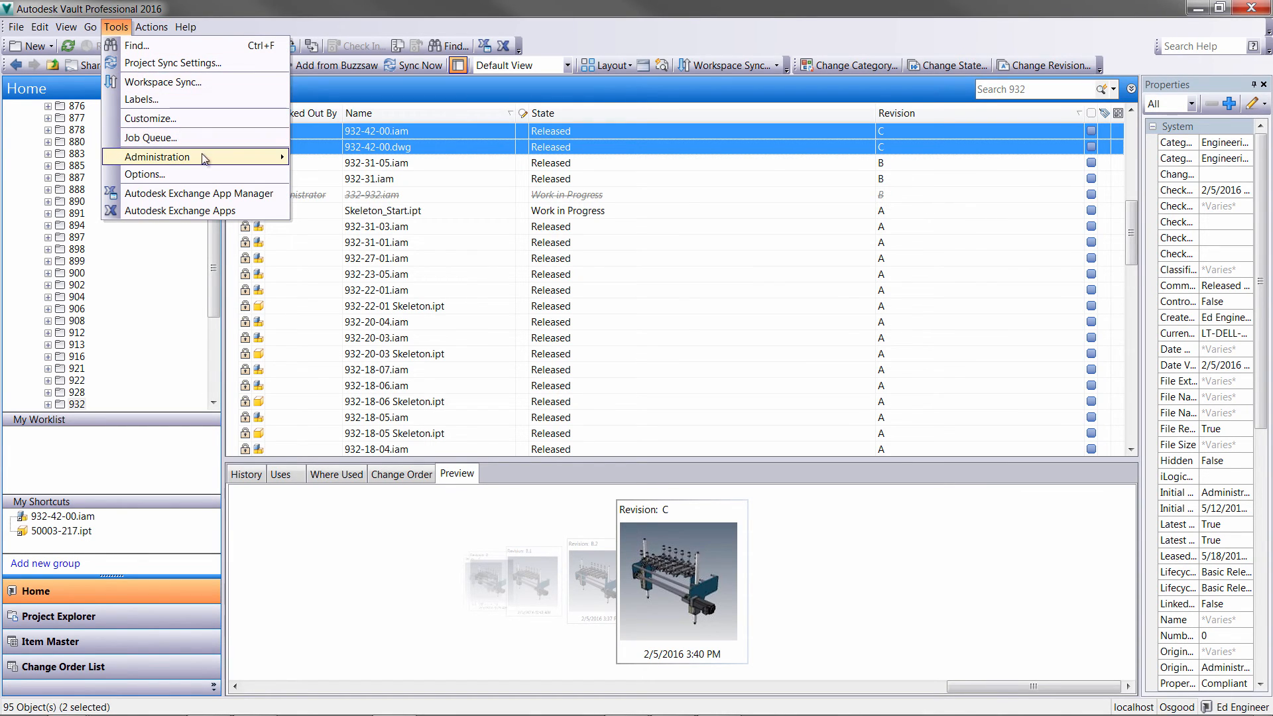
mouse_move(203, 157)
click(315, 161)
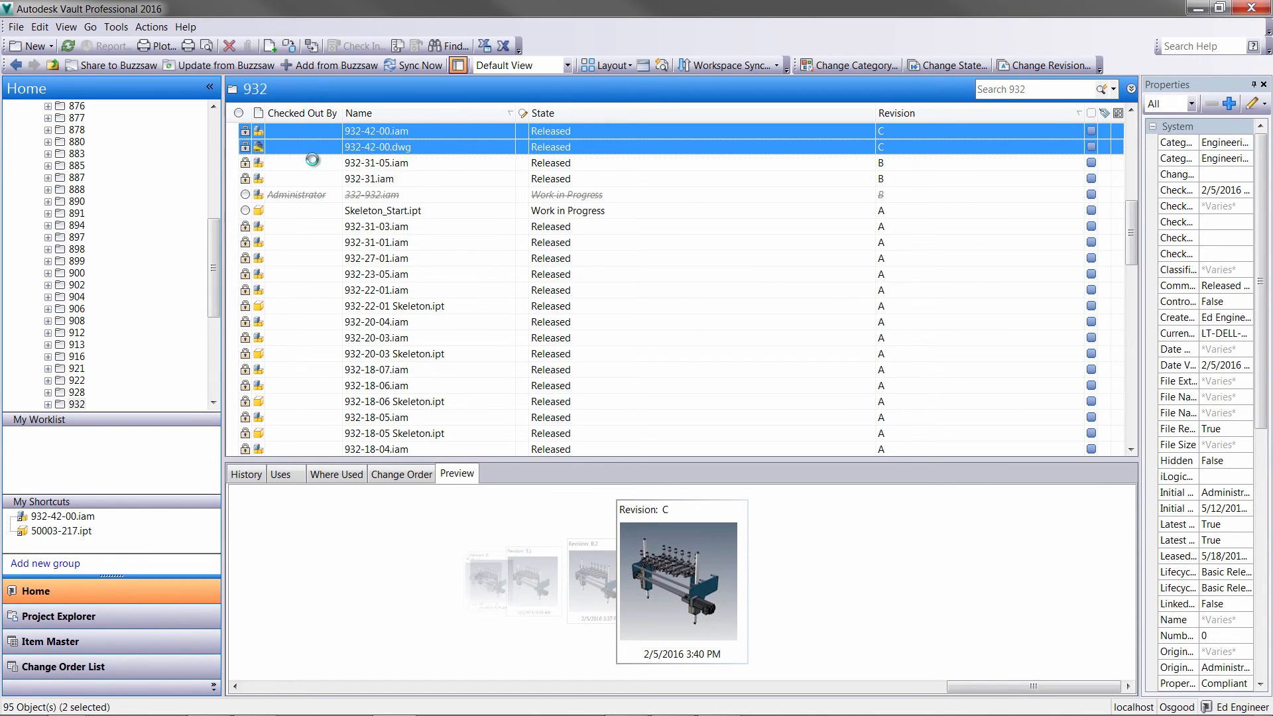
click(522, 100)
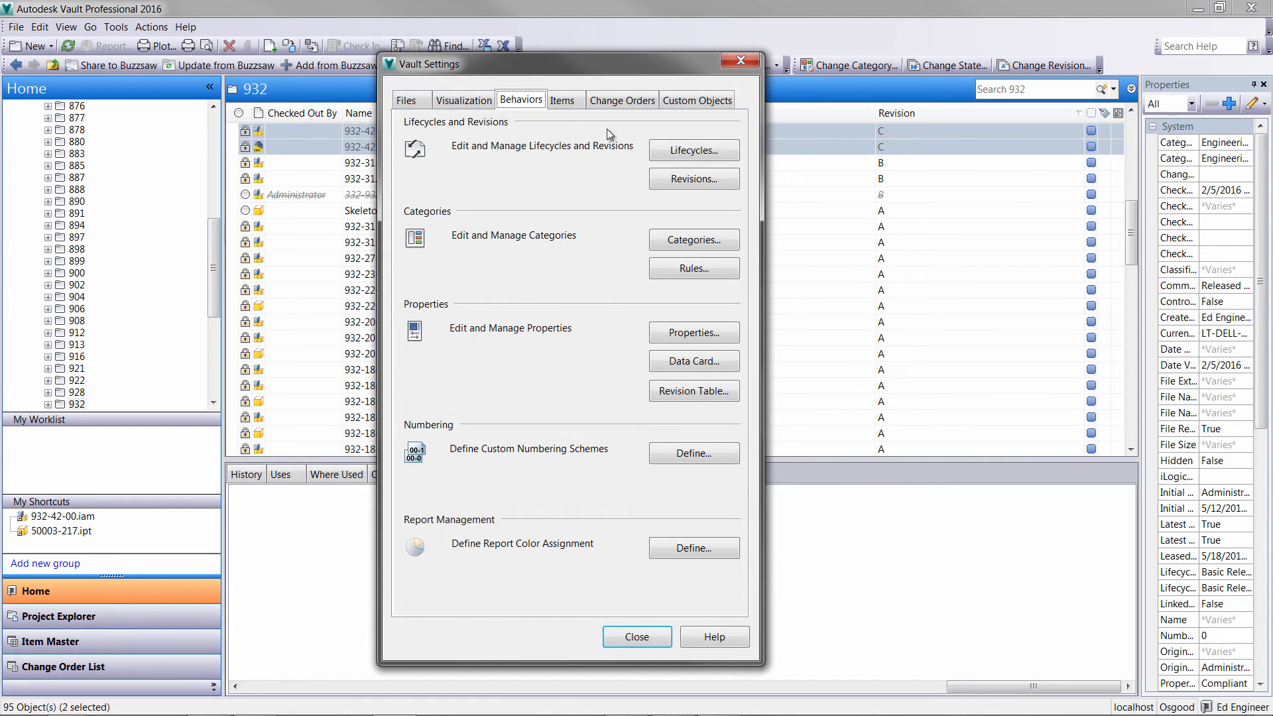
click(694, 151)
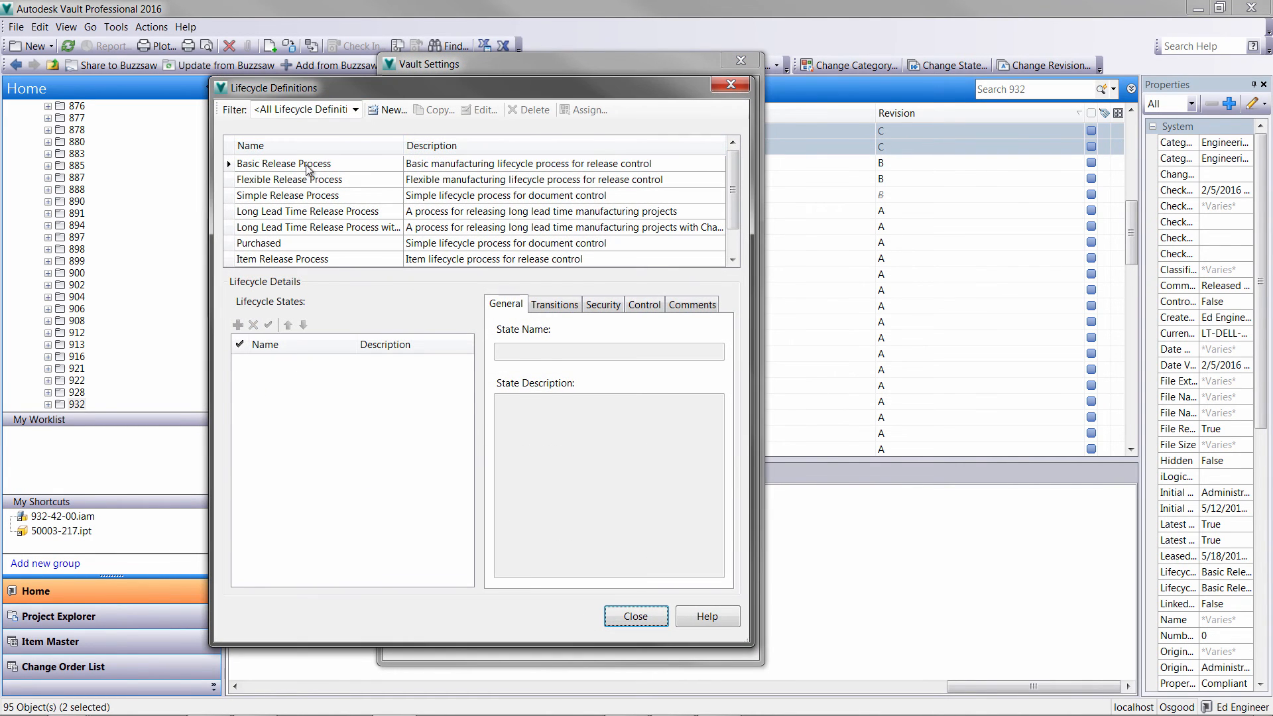
click(329, 164)
click(483, 110)
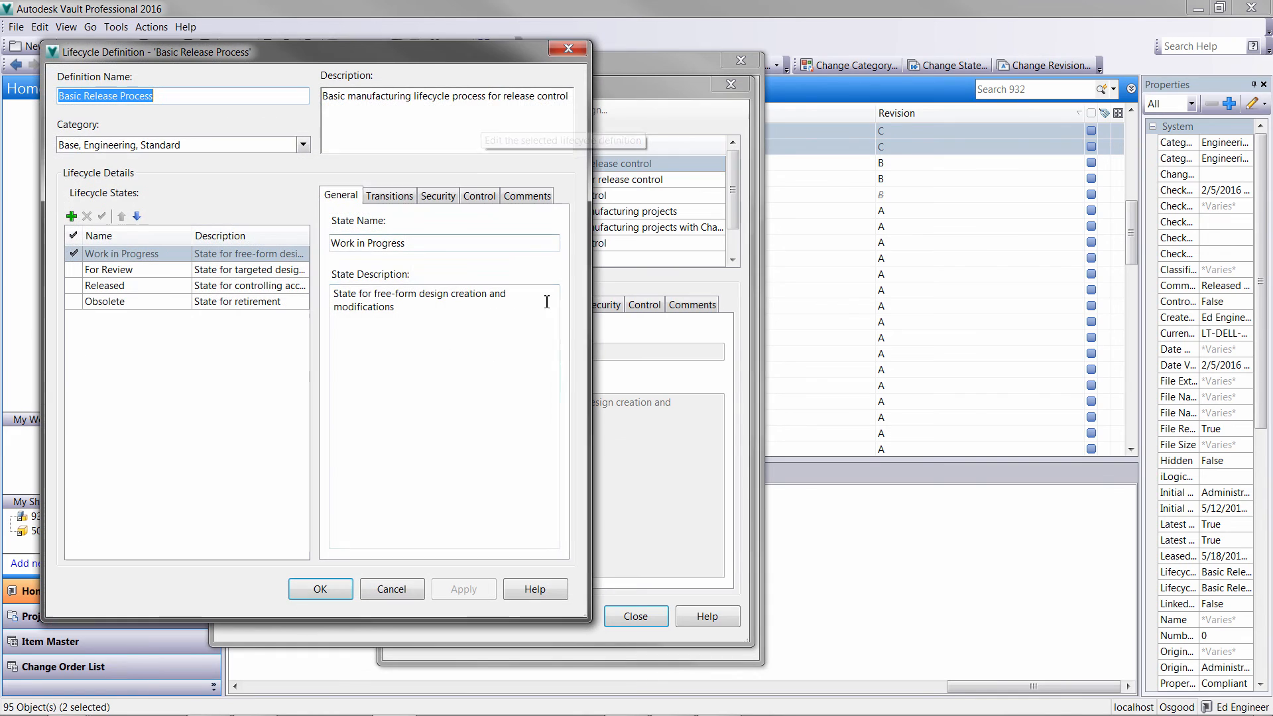
- Review the Released state's security permissions for the ENGINEERING and ADMINISTRATORS groups
click(168, 287)
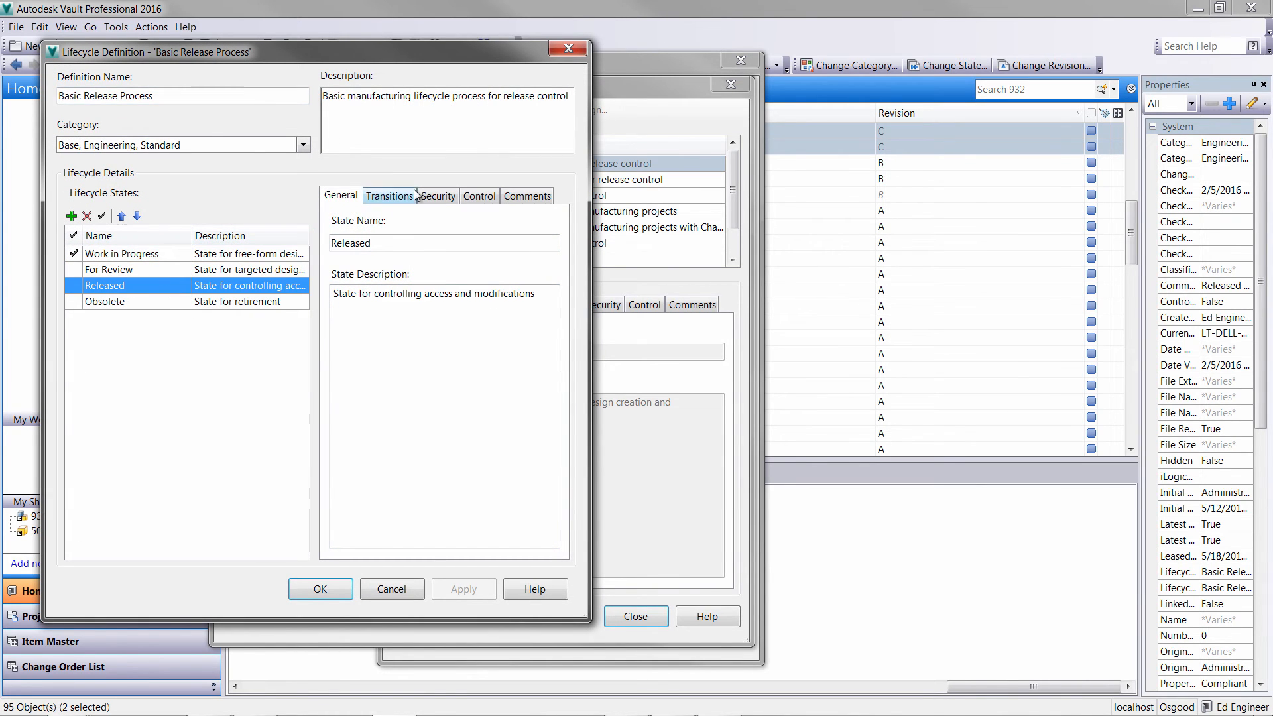
click(438, 196)
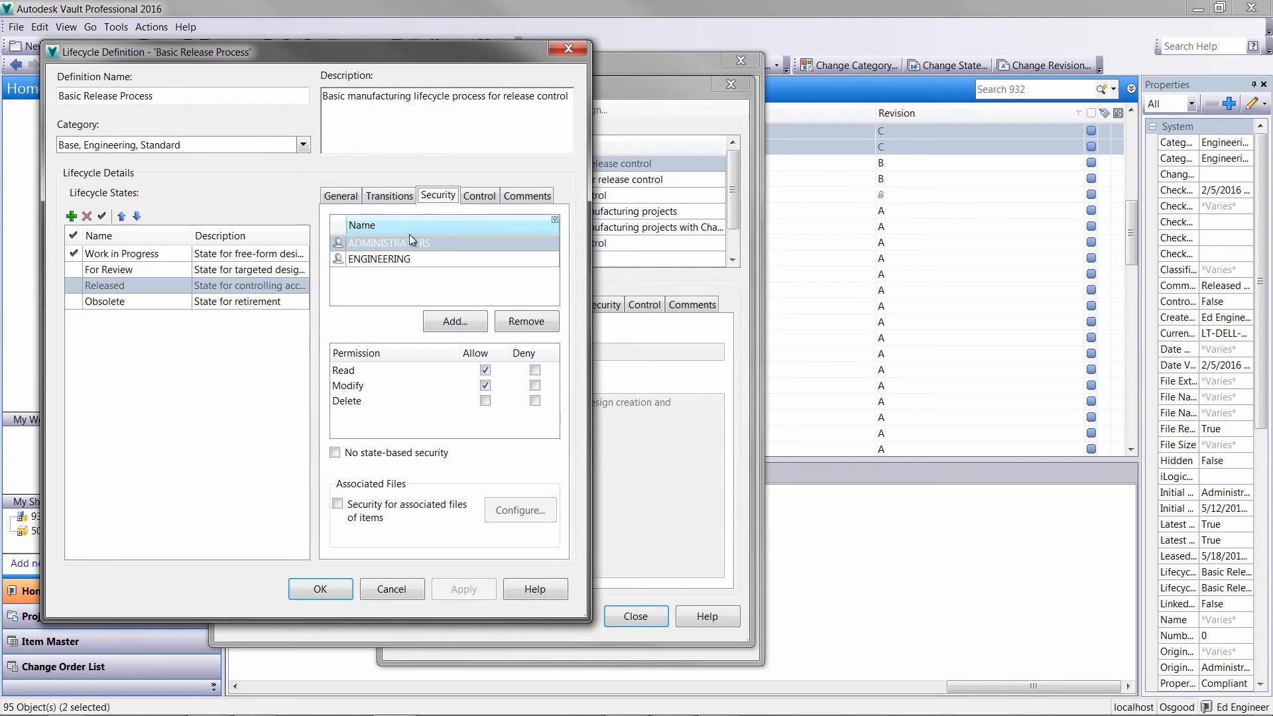
click(431, 261)
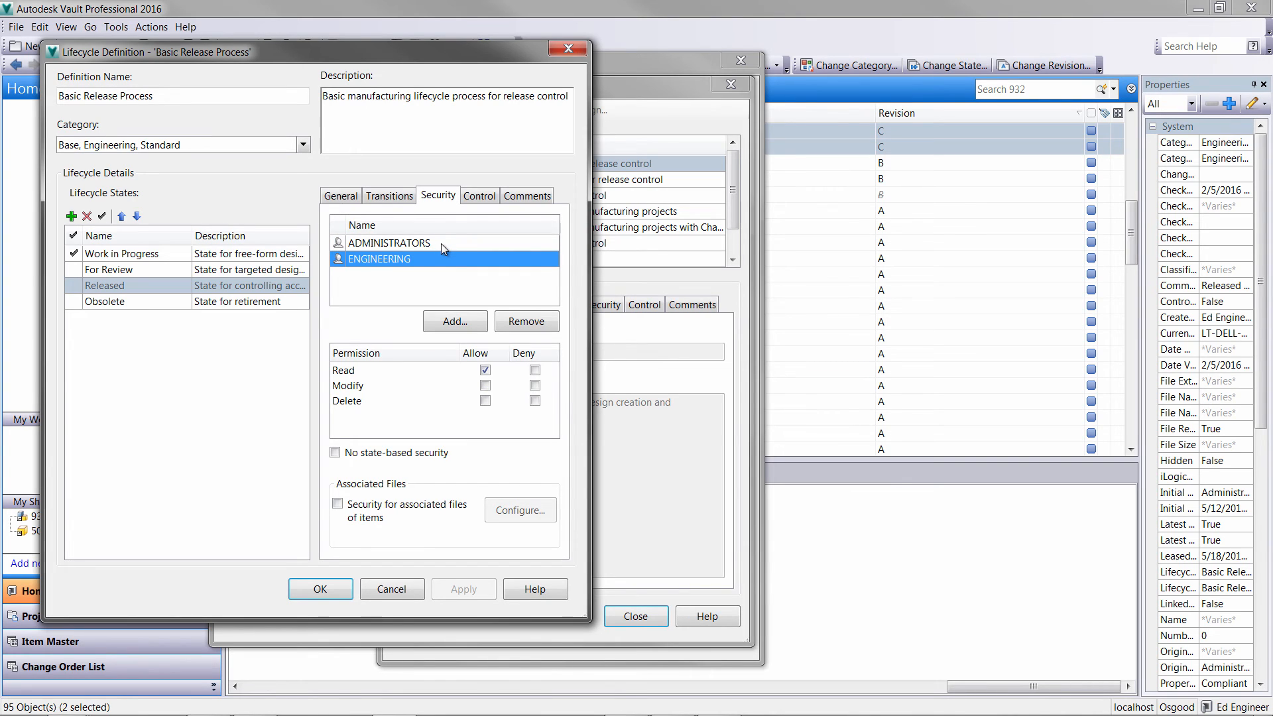
click(443, 247)
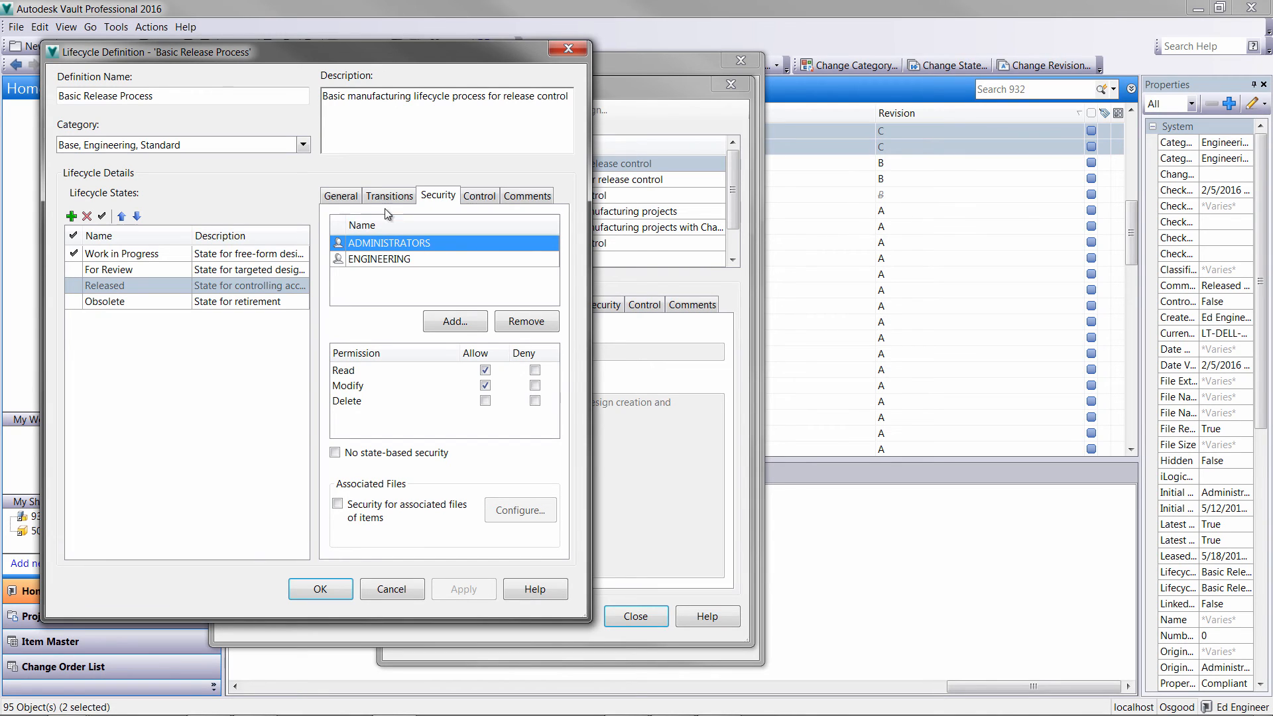
- Examine the actions and security of the For Review to Released transition, then close the lifecycle and vault settings
click(398, 196)
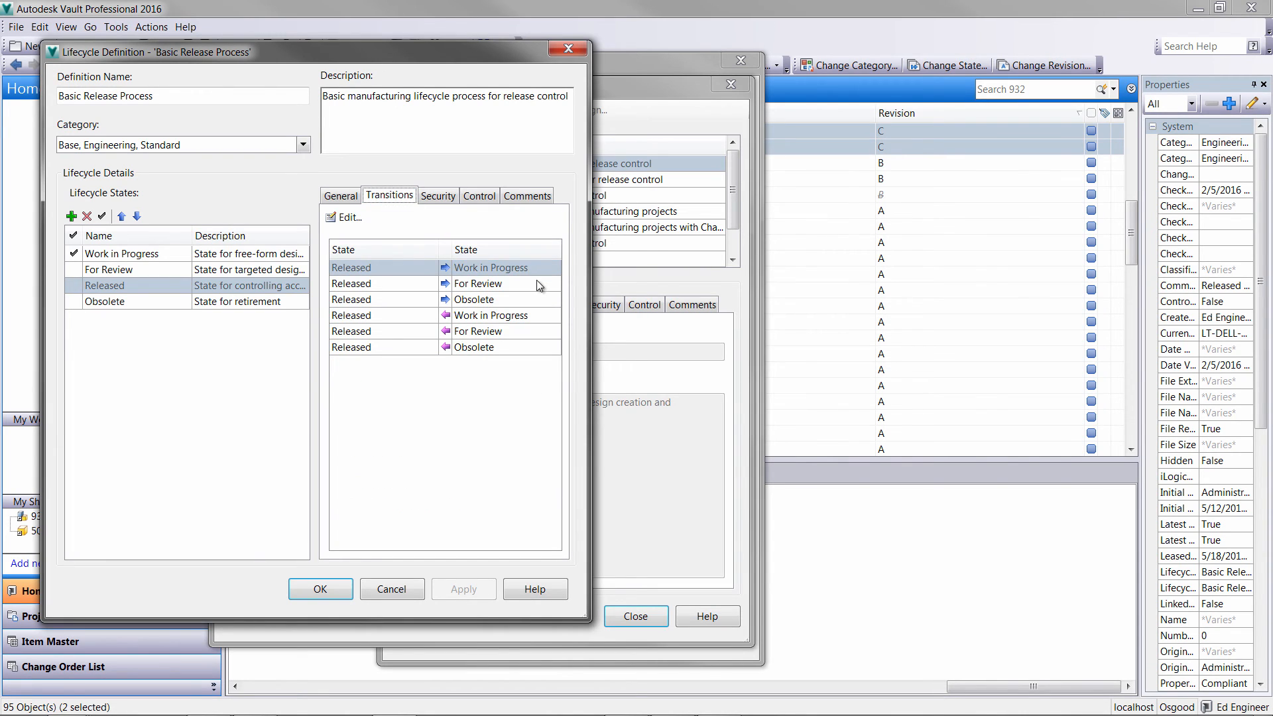
click(479, 333)
click(344, 219)
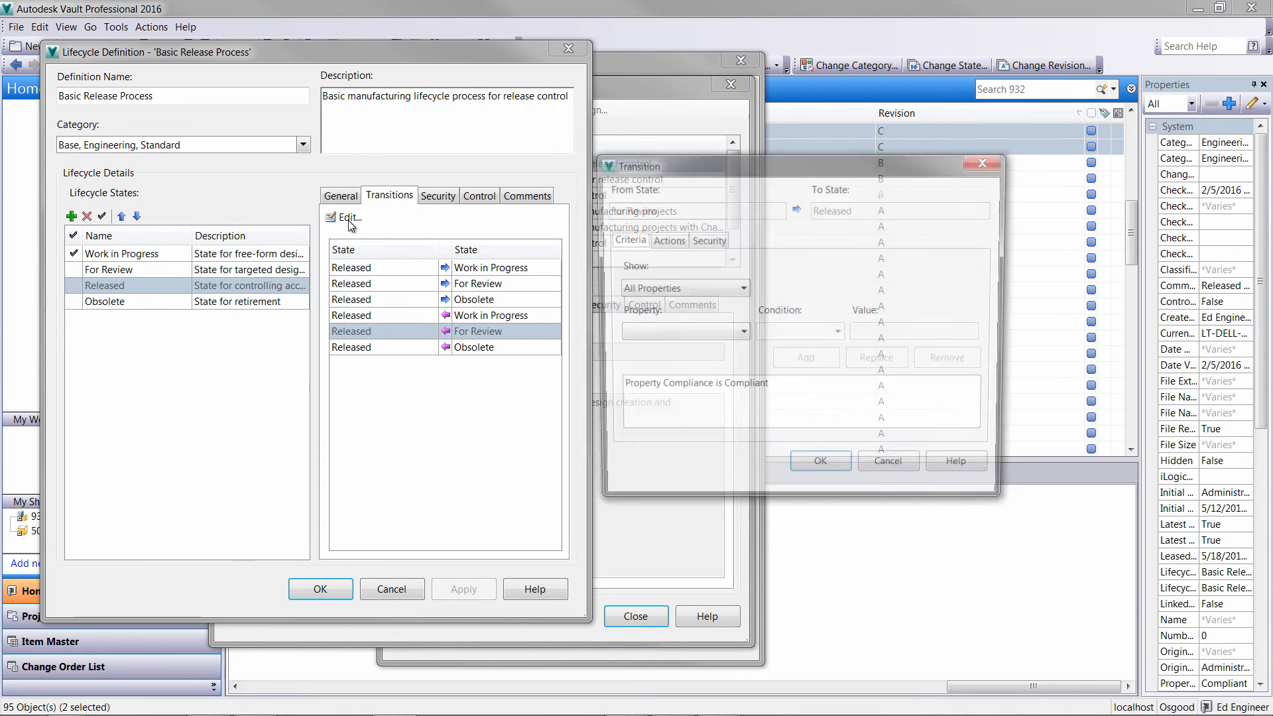
click(664, 240)
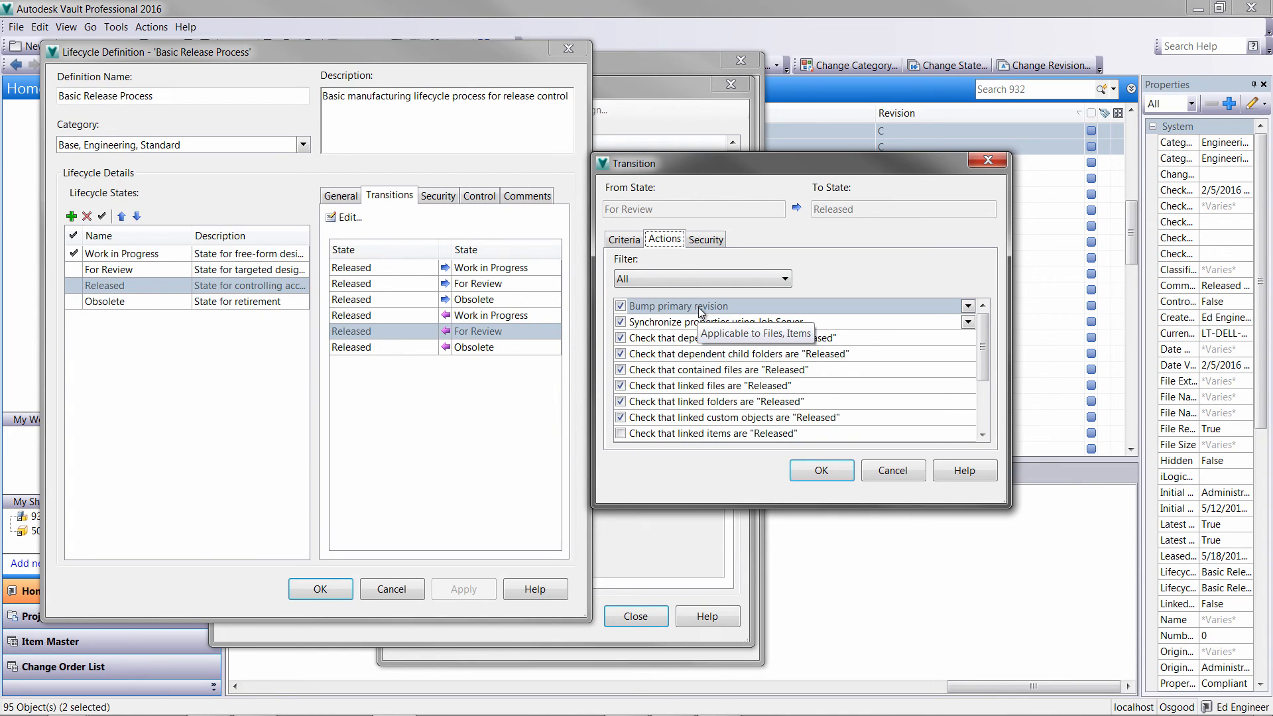
click(708, 240)
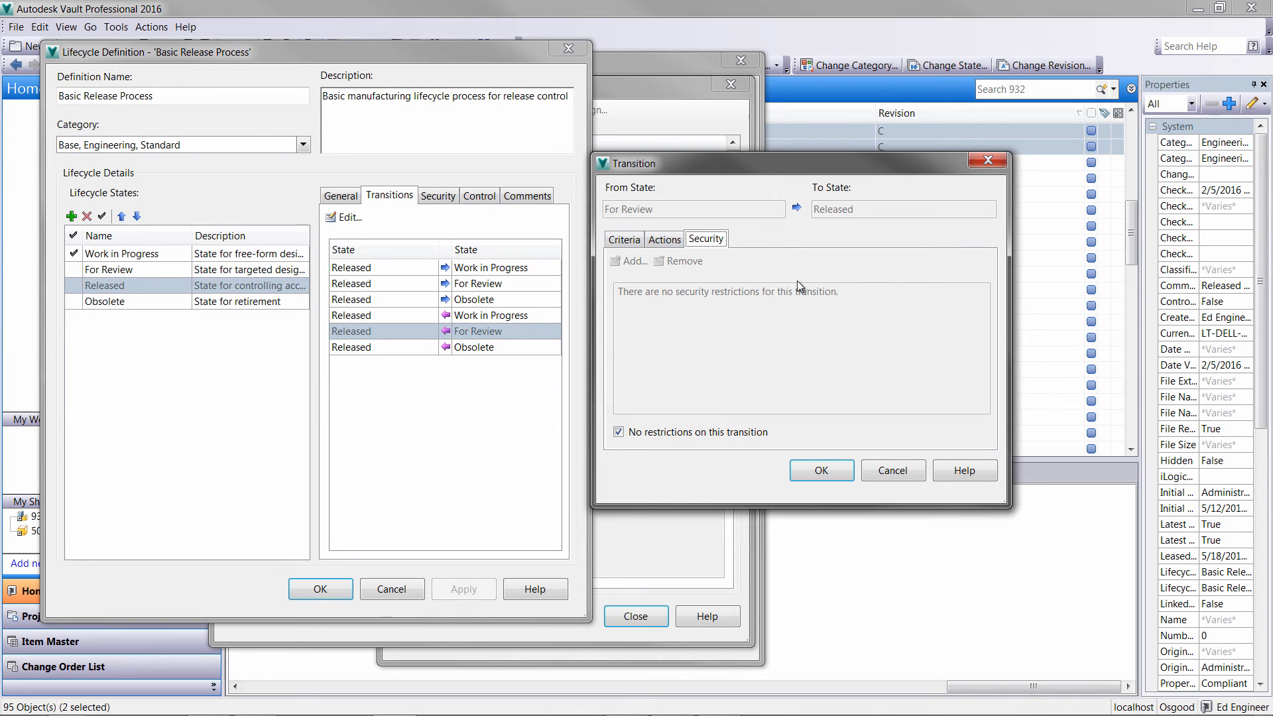
click(663, 244)
click(871, 468)
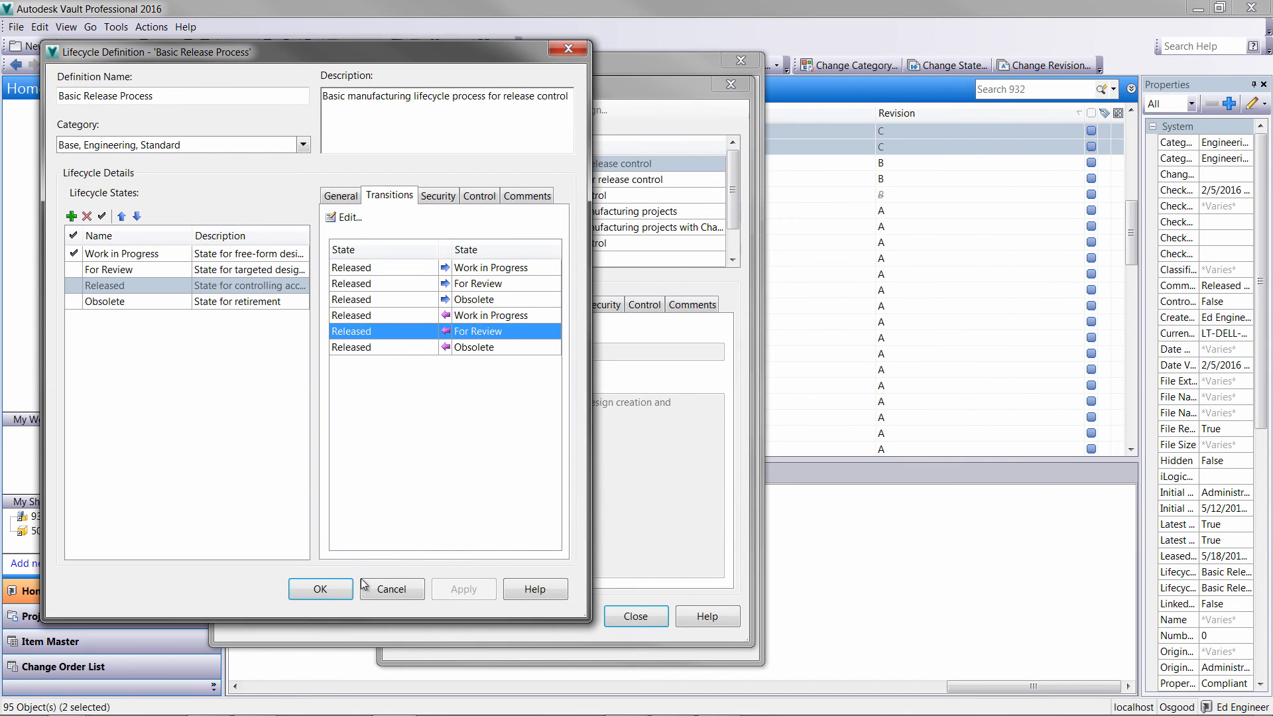
click(327, 590)
click(649, 617)
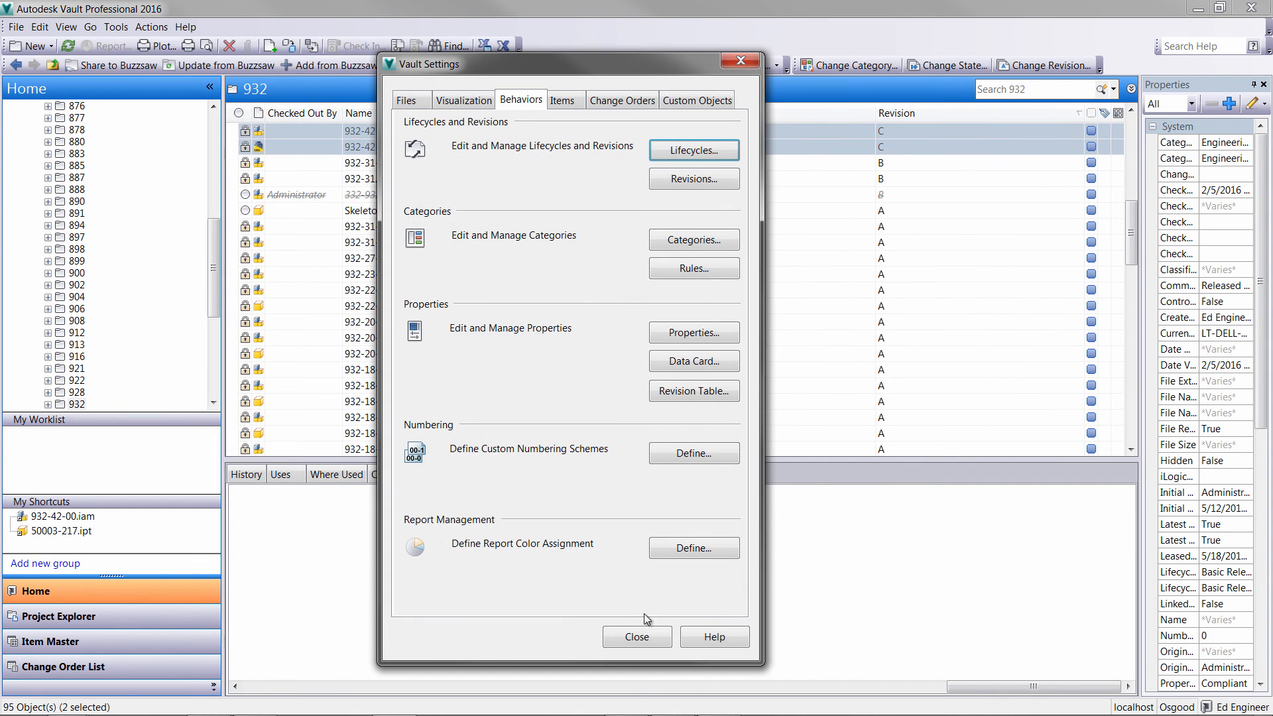
click(634, 637)
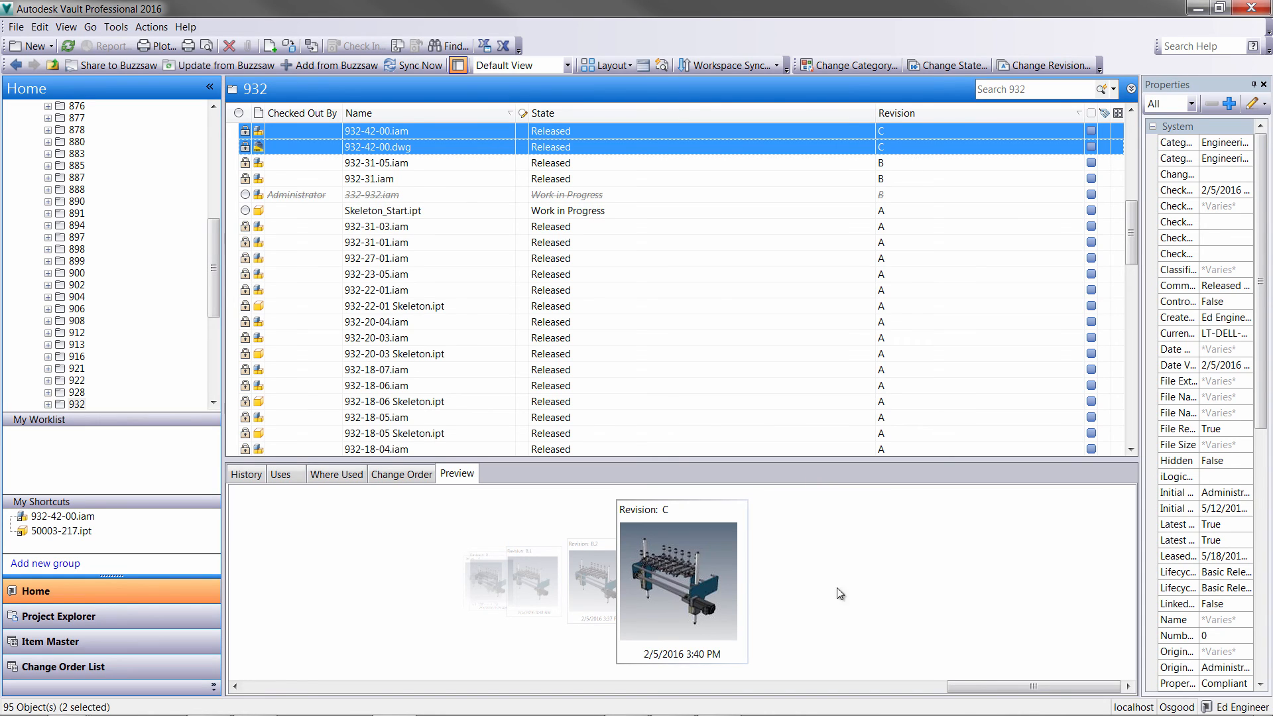
- Display the available vault tools and administration commands
click(118, 27)
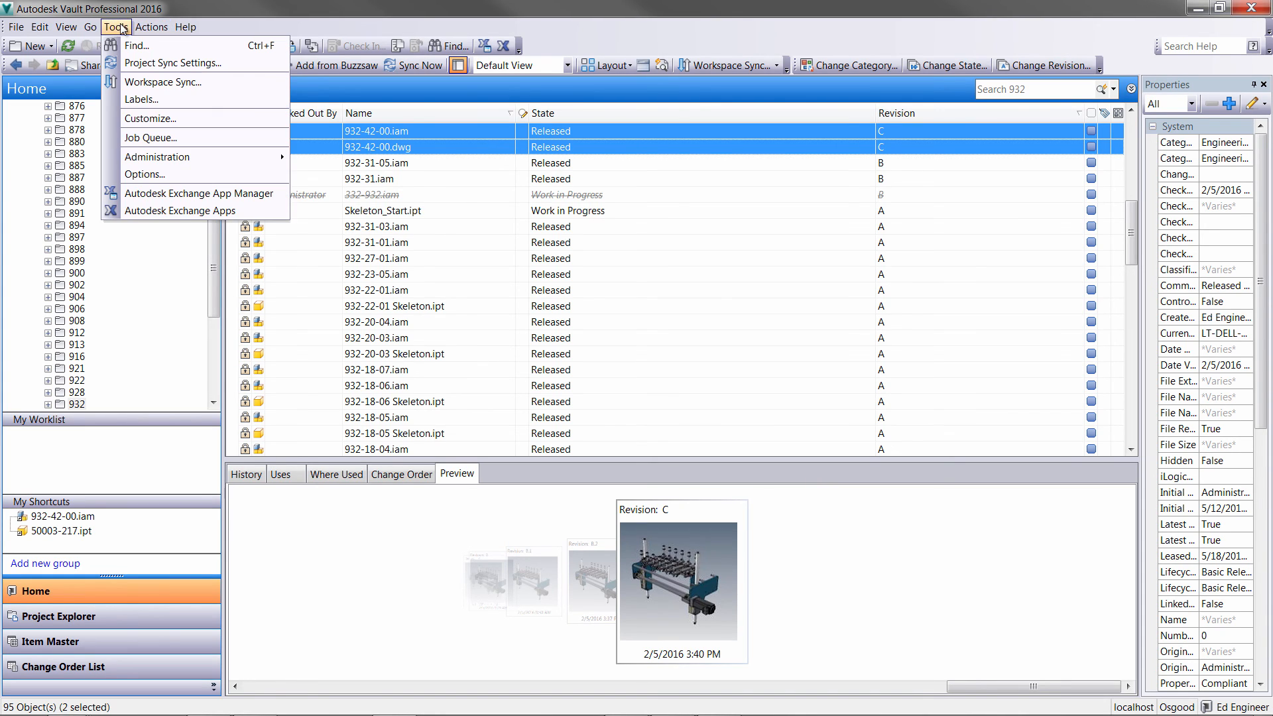